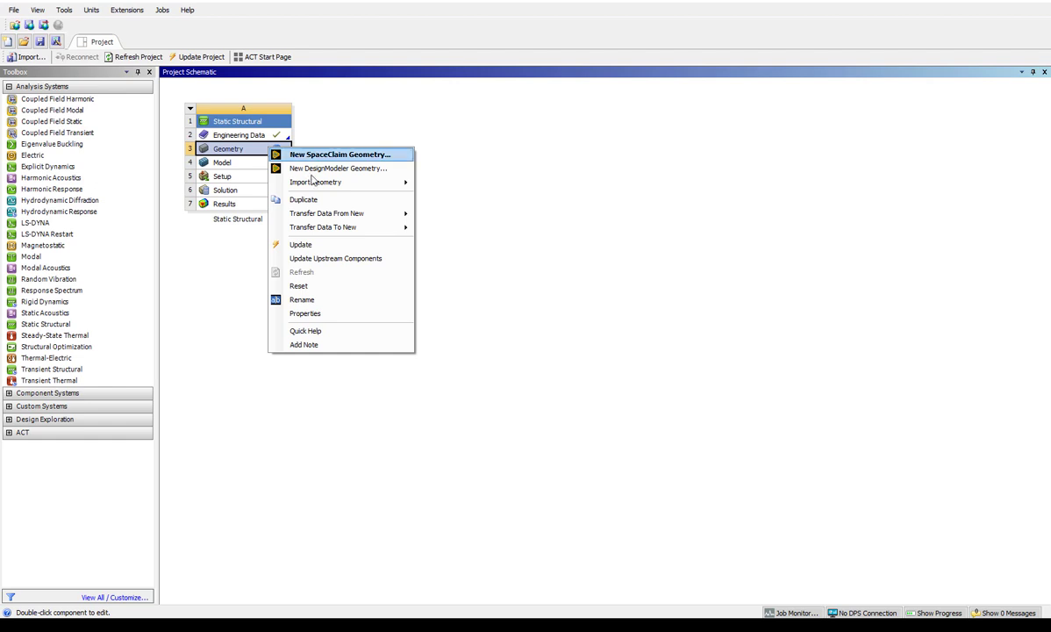
Step: Import Clevis.scdoc as the Static Structural geometry and open the model in Mechanical
mouse_move(311, 183)
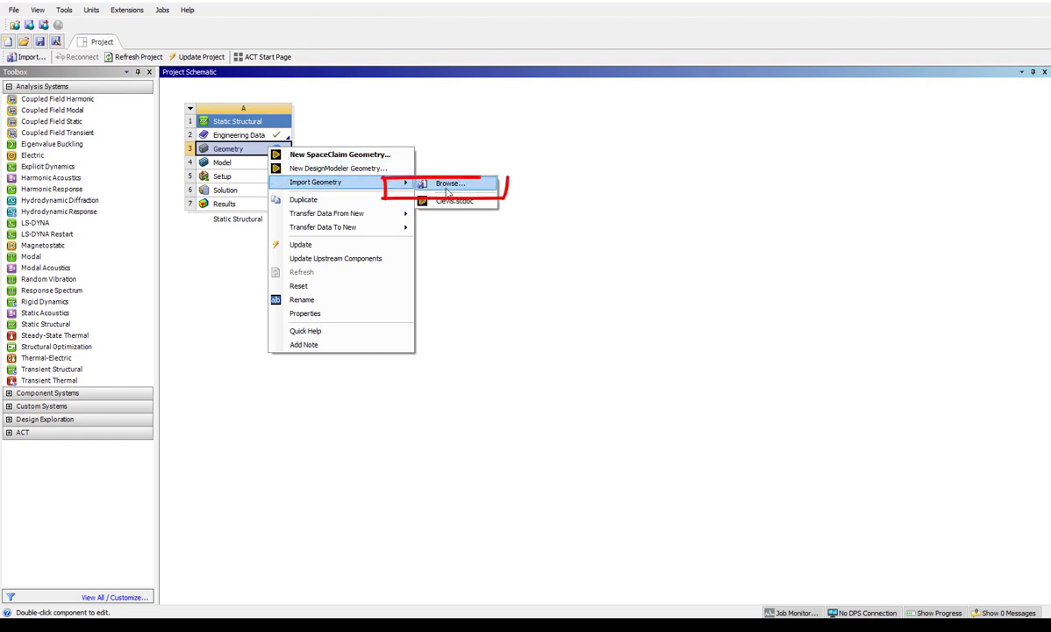
click(447, 183)
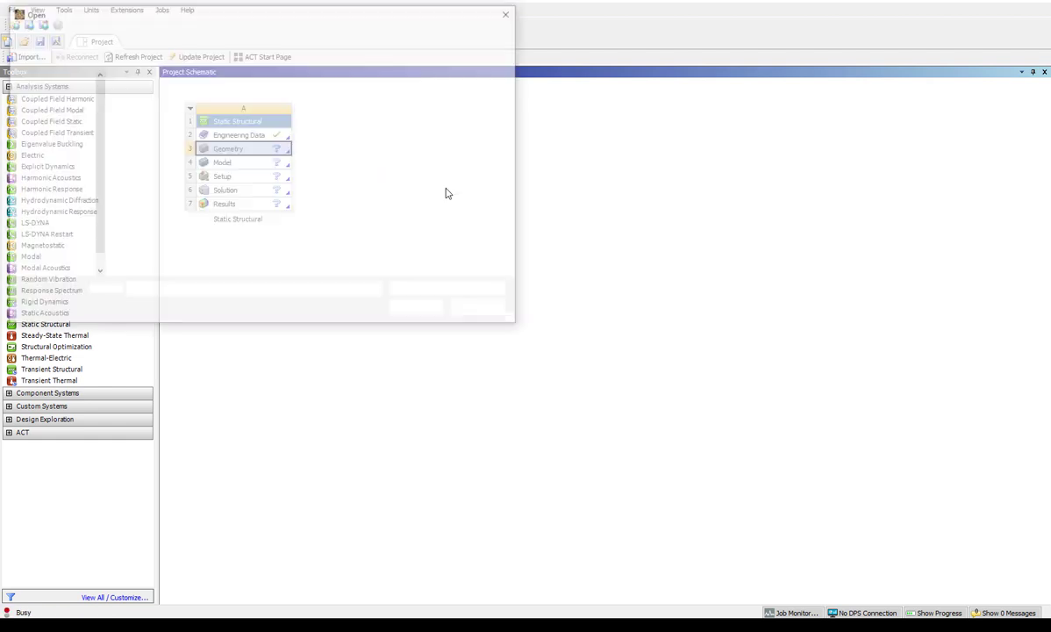
click(155, 98)
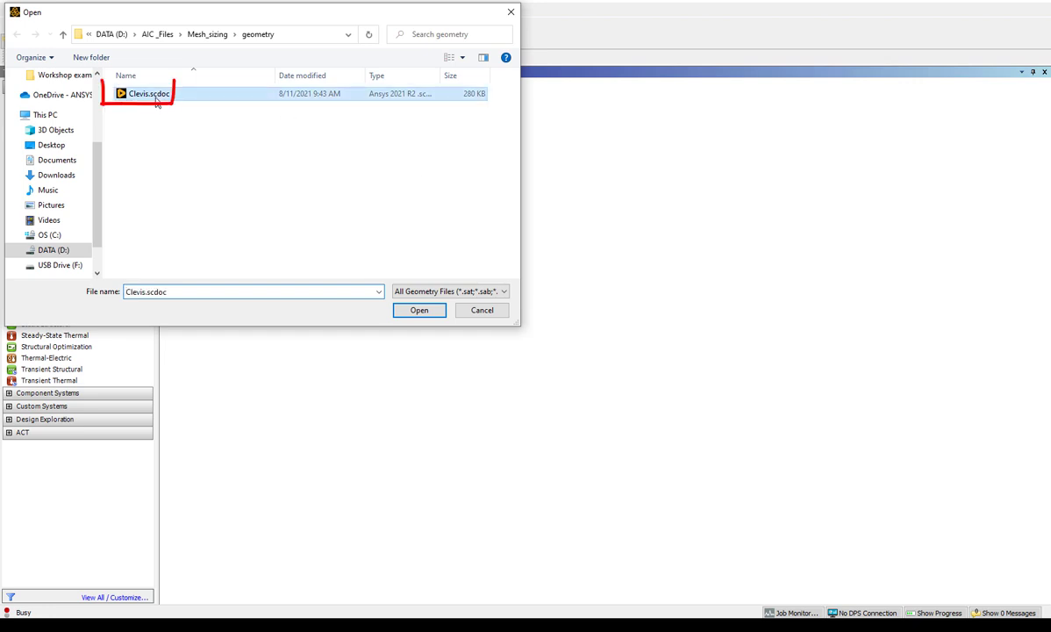
click(419, 310)
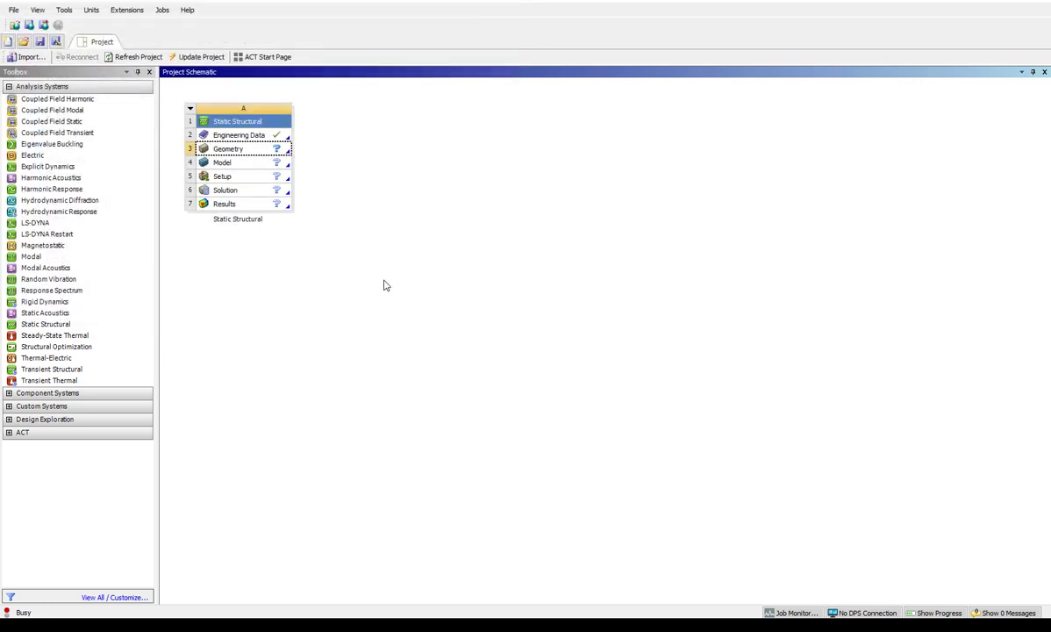
double_click(258, 165)
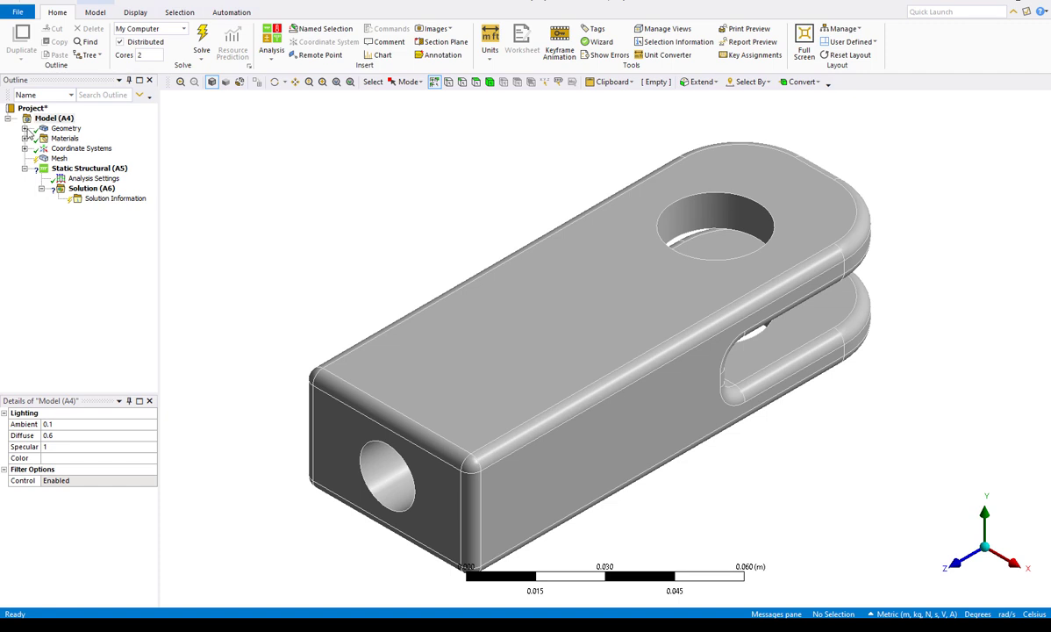
Step: Add Aluminum Alloy to the model's materials from the Engineering Data library
click(24, 128)
click(85, 137)
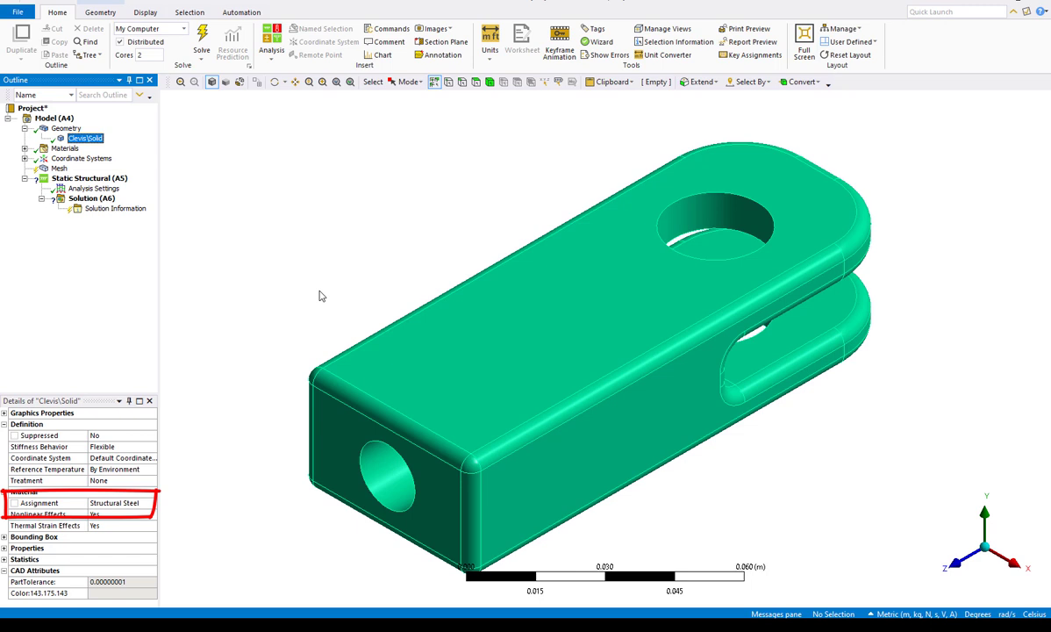
click(25, 148)
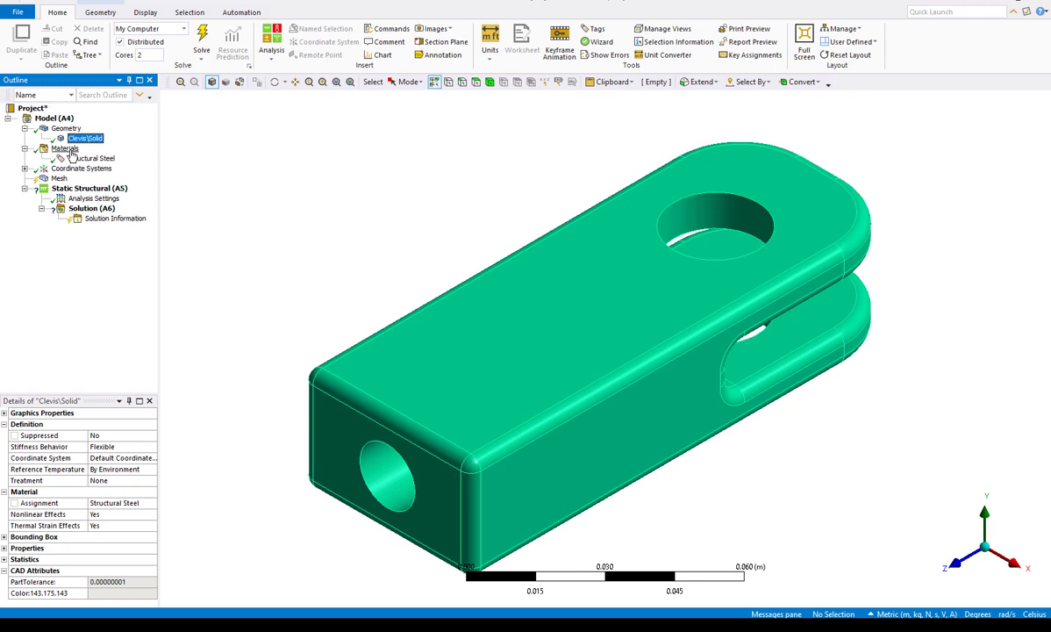
click(65, 148)
click(235, 98)
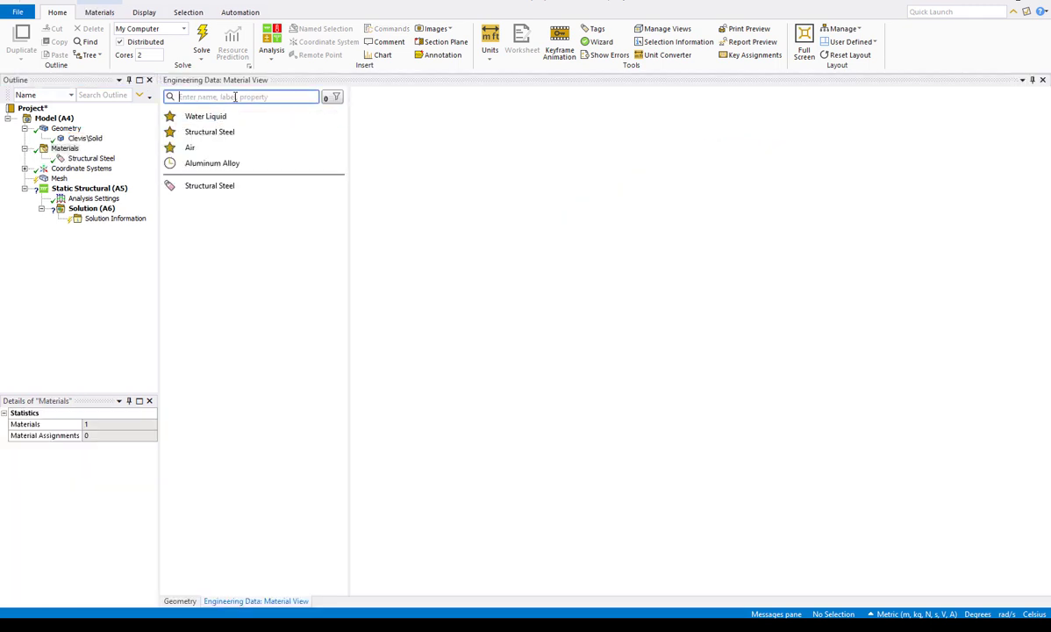
text(a)
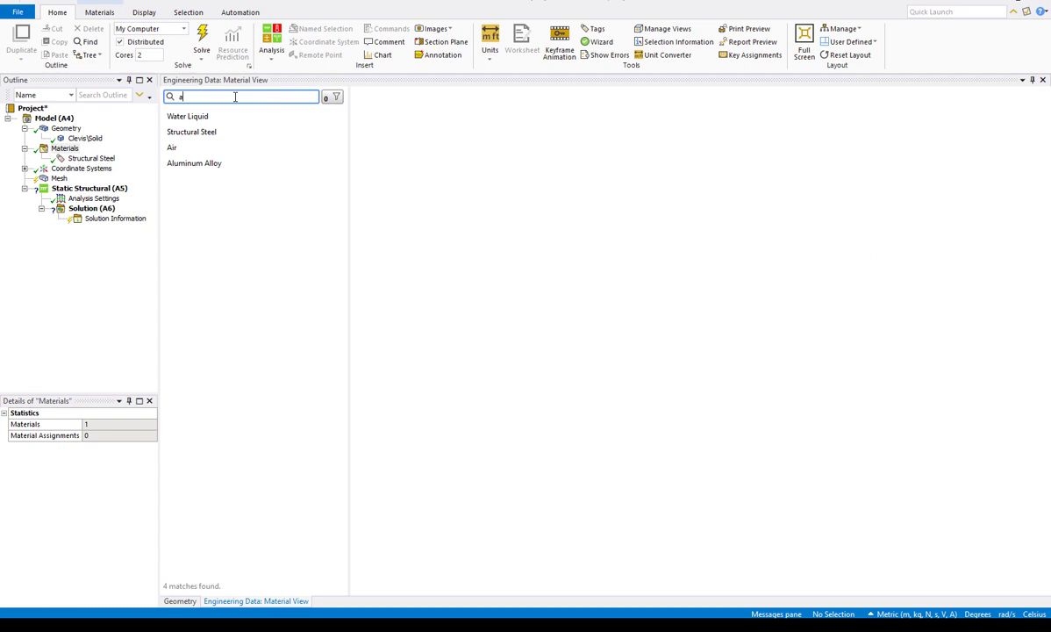
text(luminum)
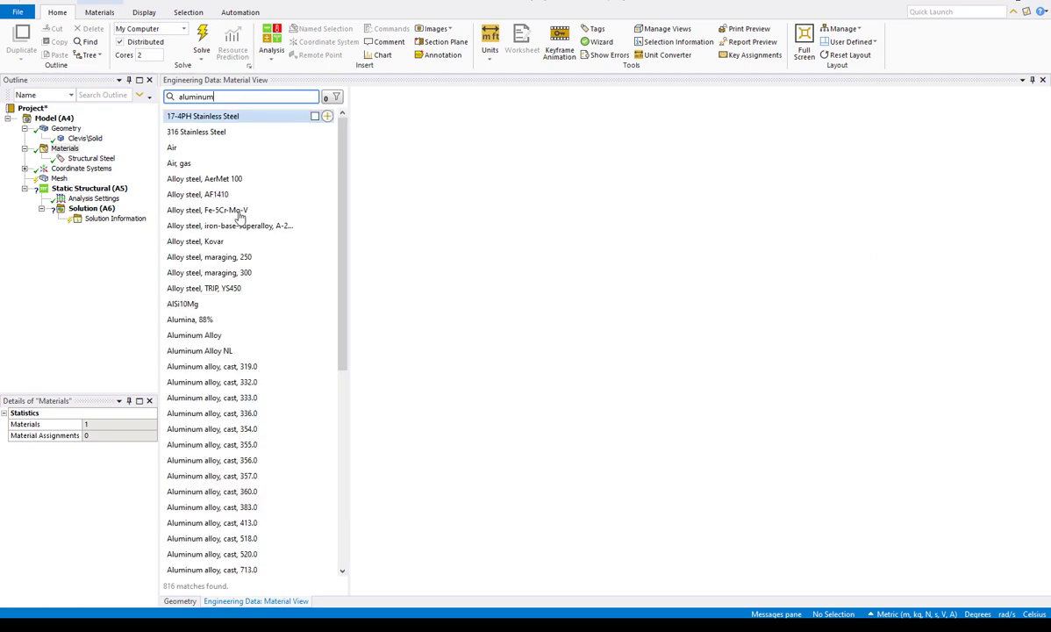
click(323, 335)
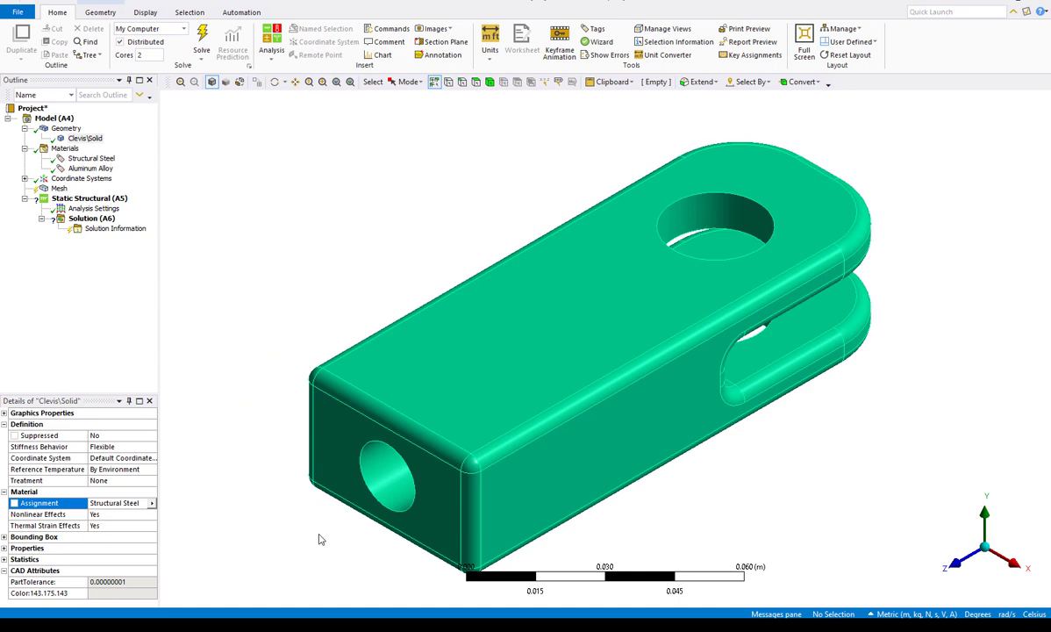
Step: Assign Aluminum Alloy to the Clevis\Solid body in place of Structural Steel
click(151, 503)
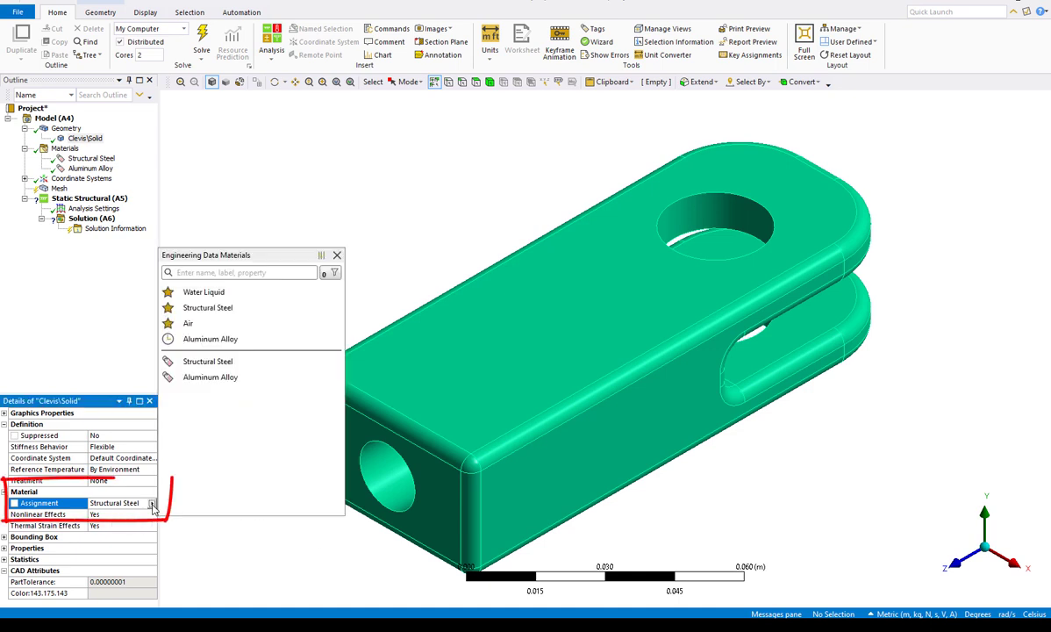
click(221, 382)
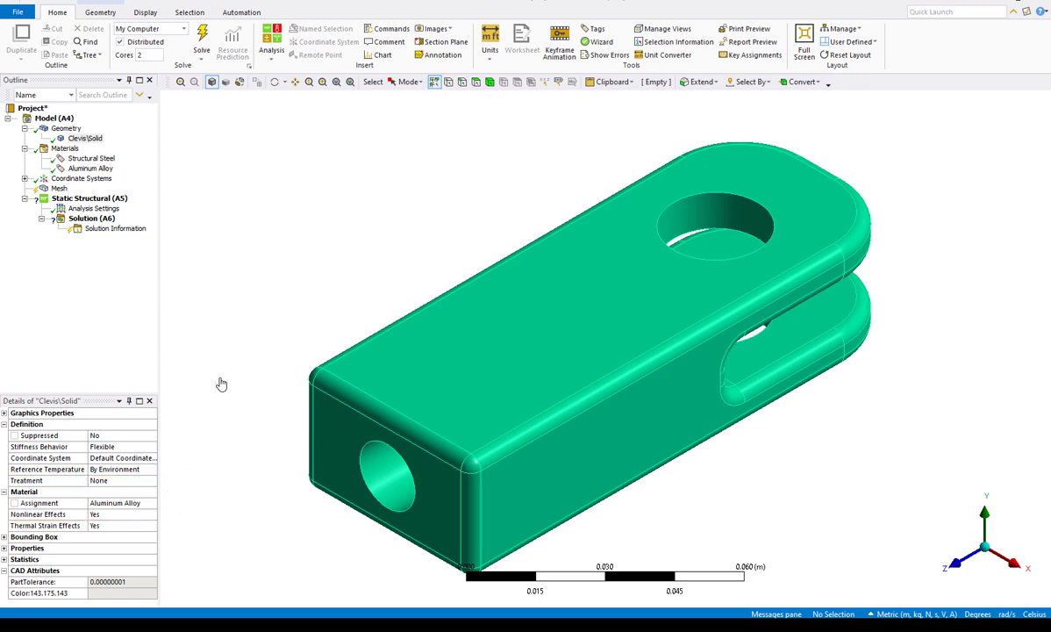
click(58, 189)
Step: Generate the default clevis mesh, then pick the inner face of the square-end hole
right_click(56, 191)
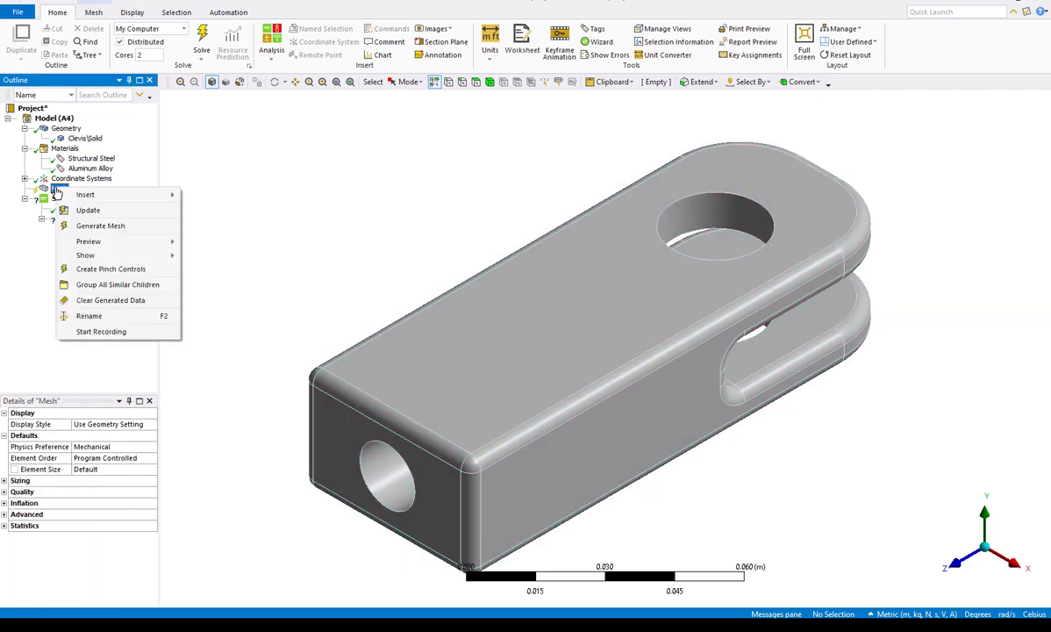
click(100, 226)
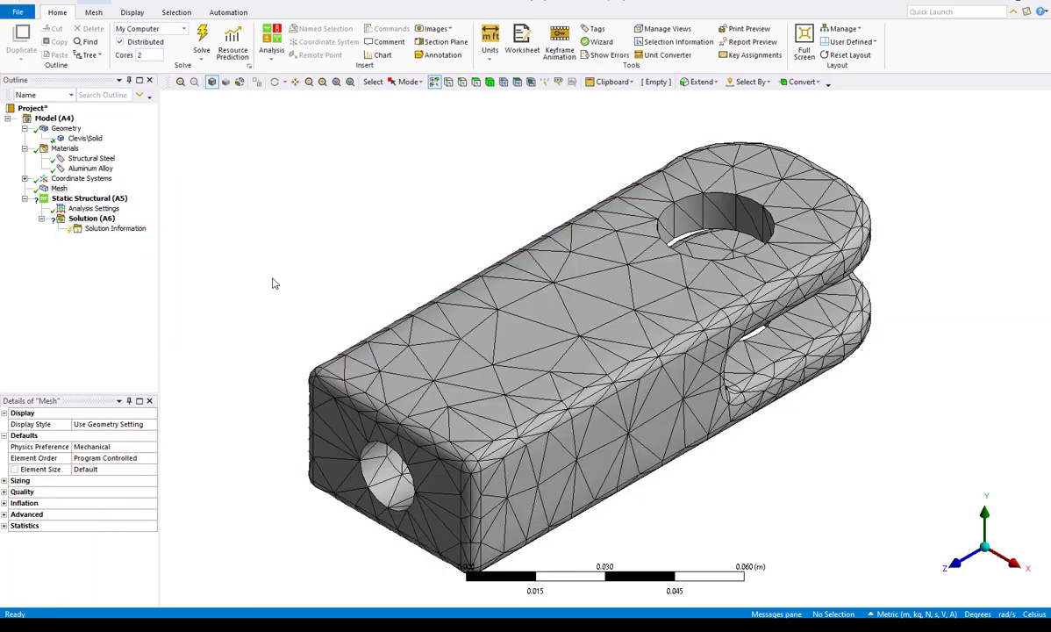
click(112, 202)
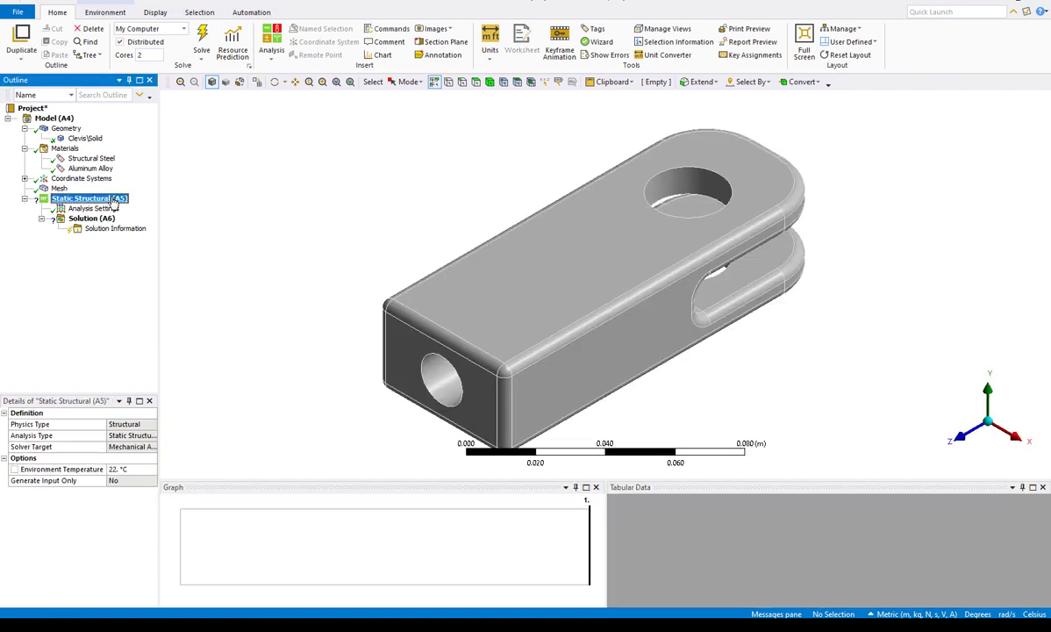
click(475, 81)
click(446, 379)
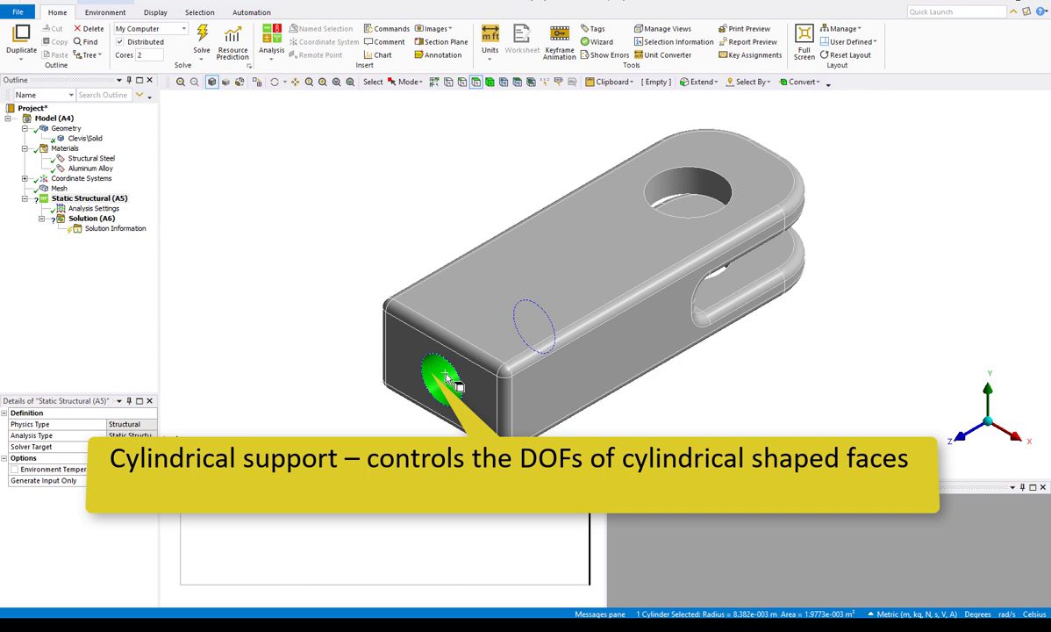
Step: Add a Cylindrical Support on the square-end hole face, then select both pin-hole faces
click(125, 200)
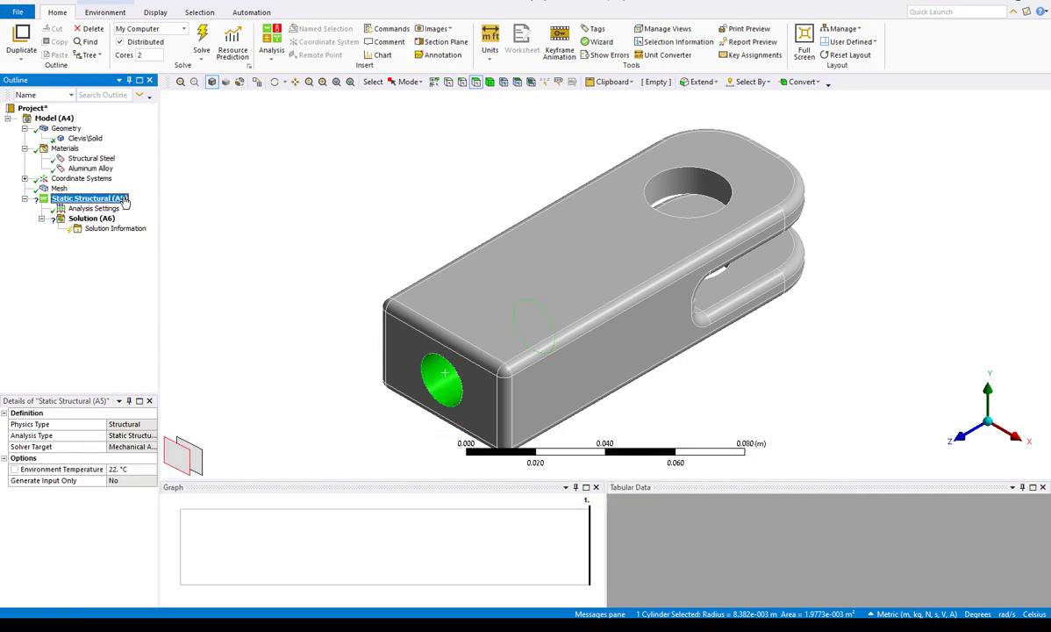
right_click(126, 201)
mouse_move(163, 205)
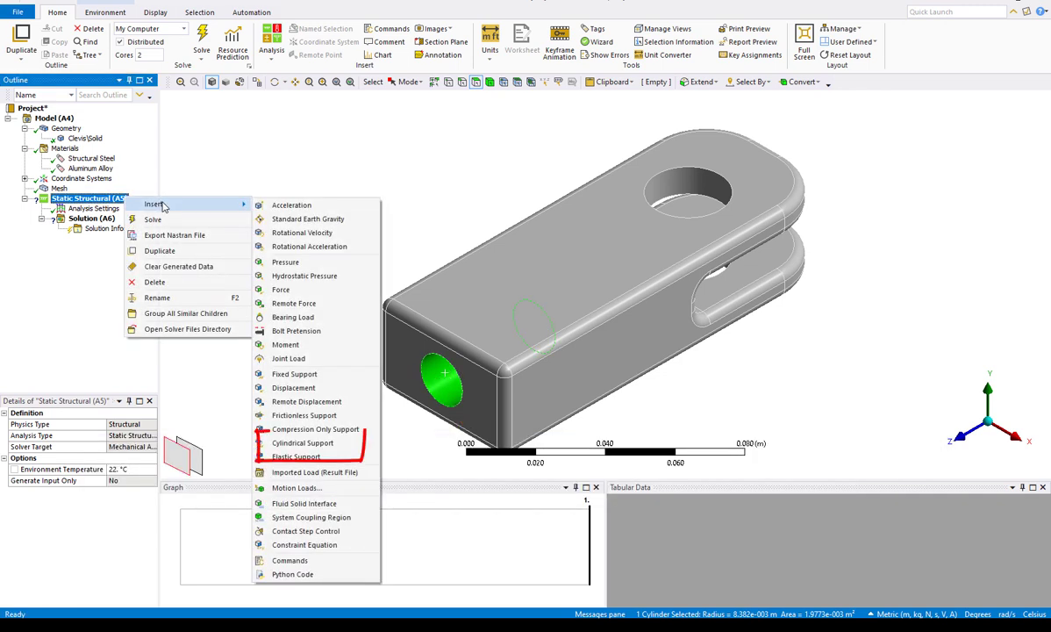
click(303, 444)
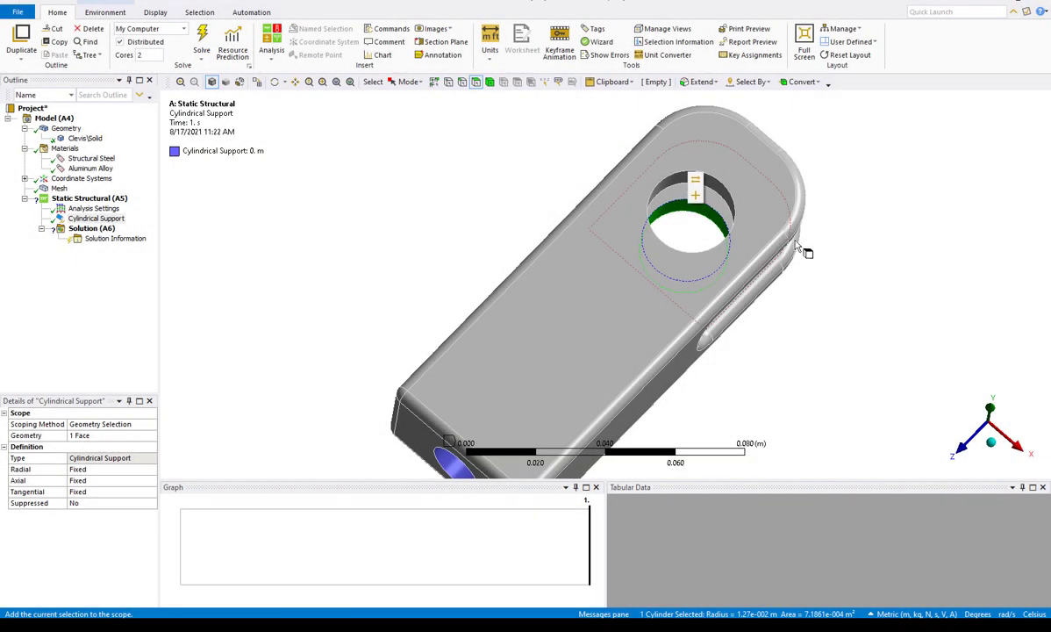
ctrl+click(702, 187)
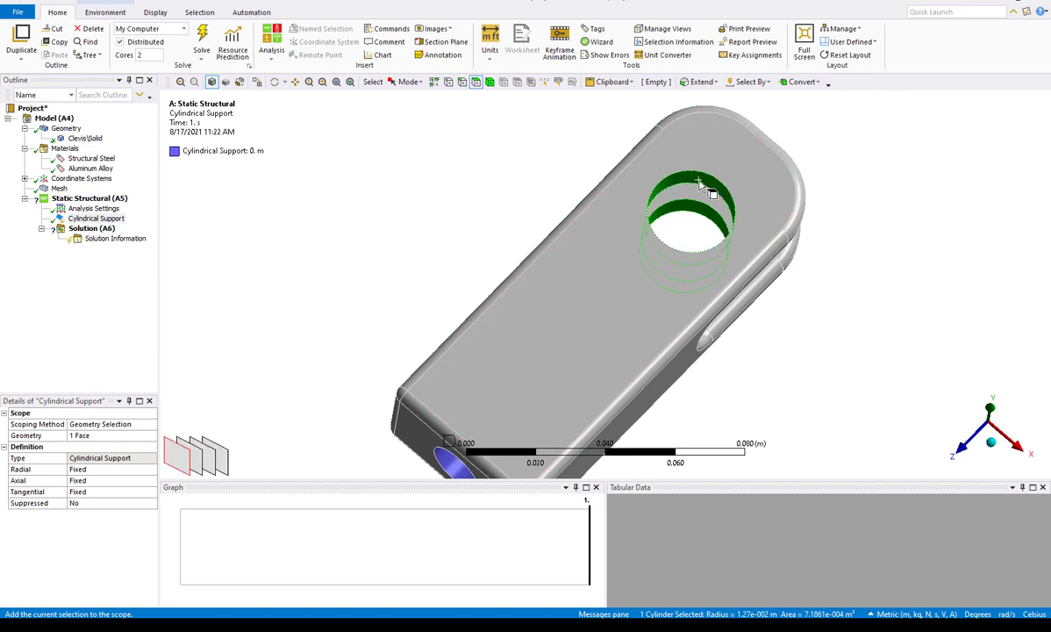
Step: Insert a Bearing Load on the pin-hole faces defined by components, Z = -20000 N
click(70, 200)
right_click(71, 200)
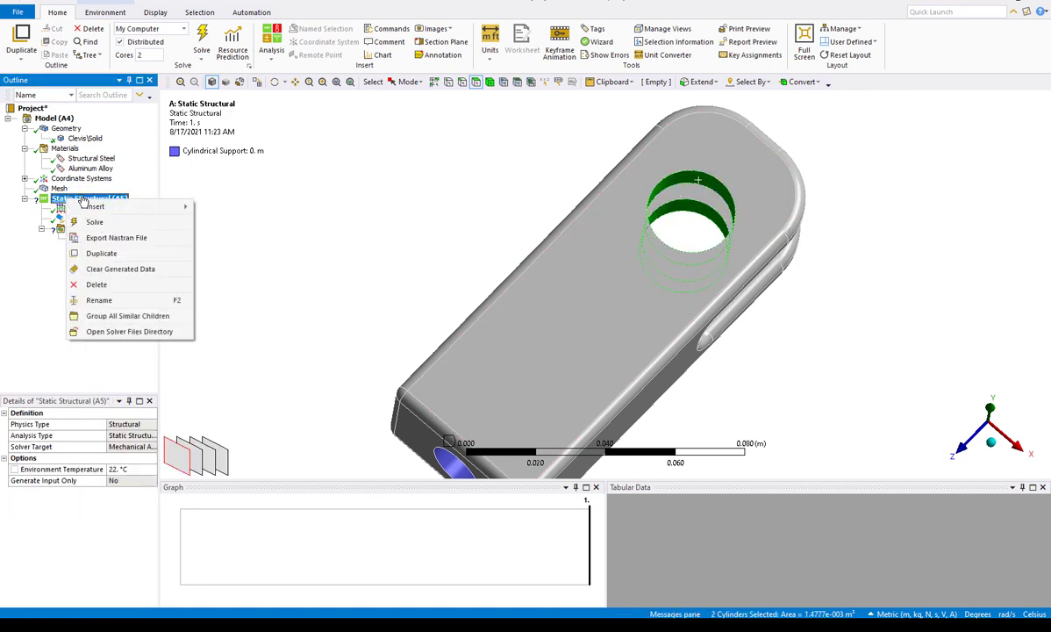
mouse_move(158, 206)
click(237, 261)
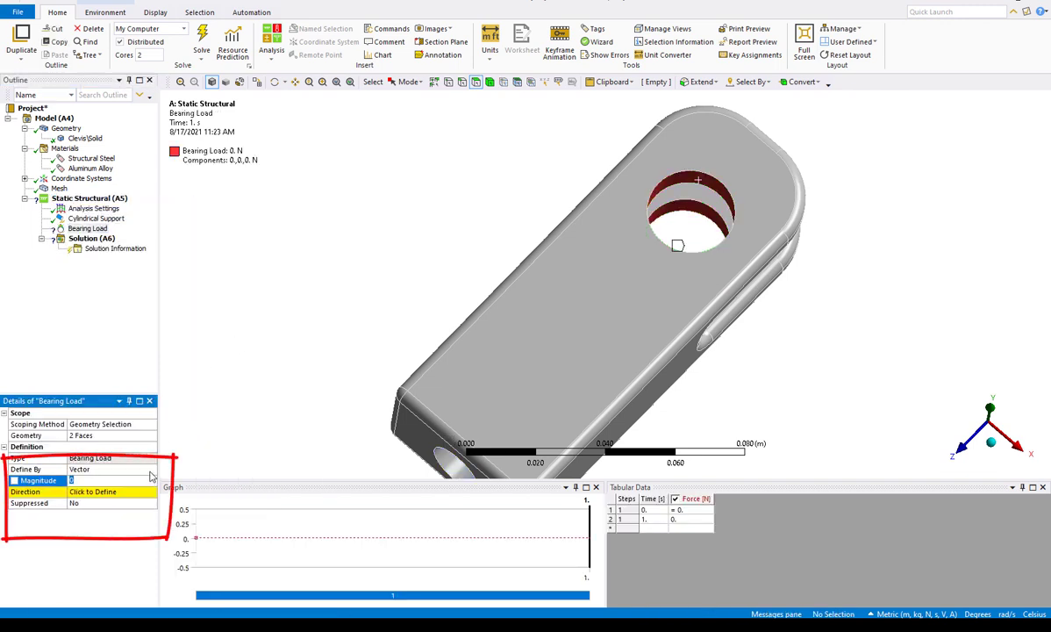
click(132, 469)
click(151, 469)
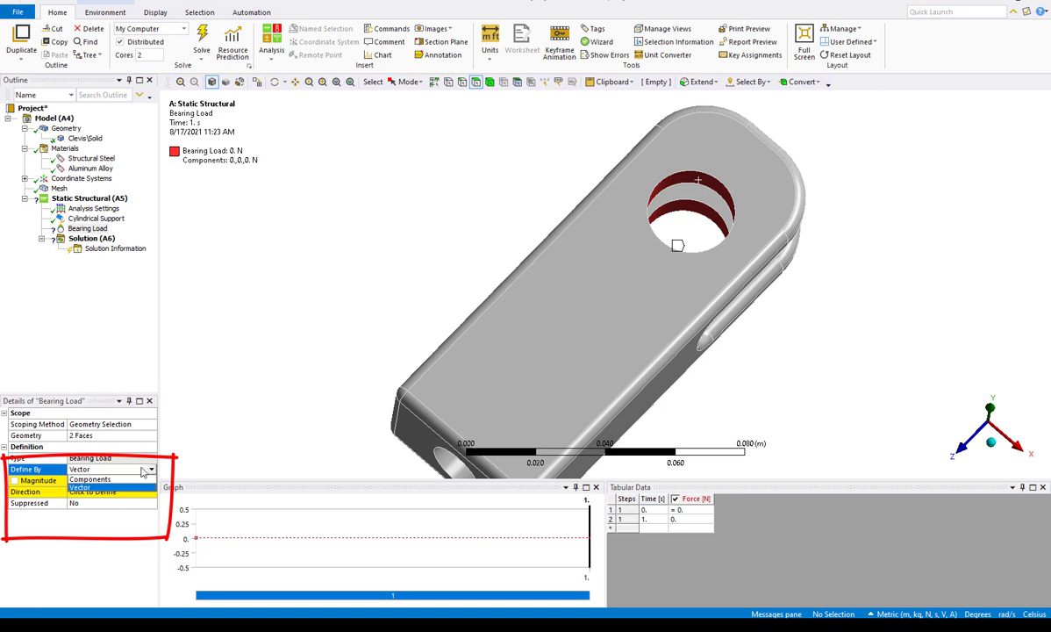
click(128, 479)
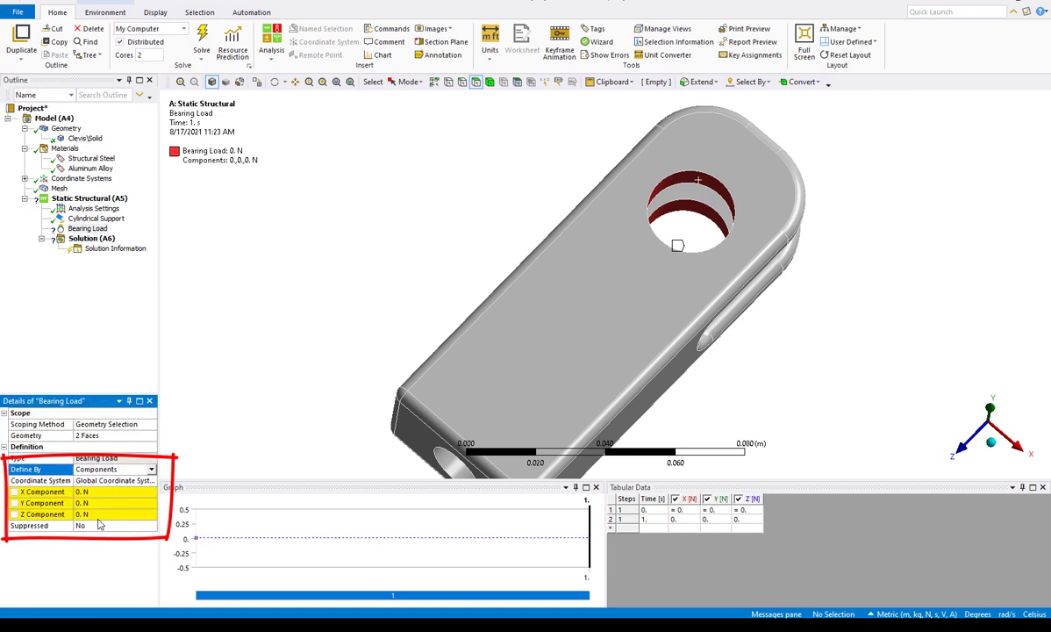
click(99, 515)
text(-20000)
key(Return)
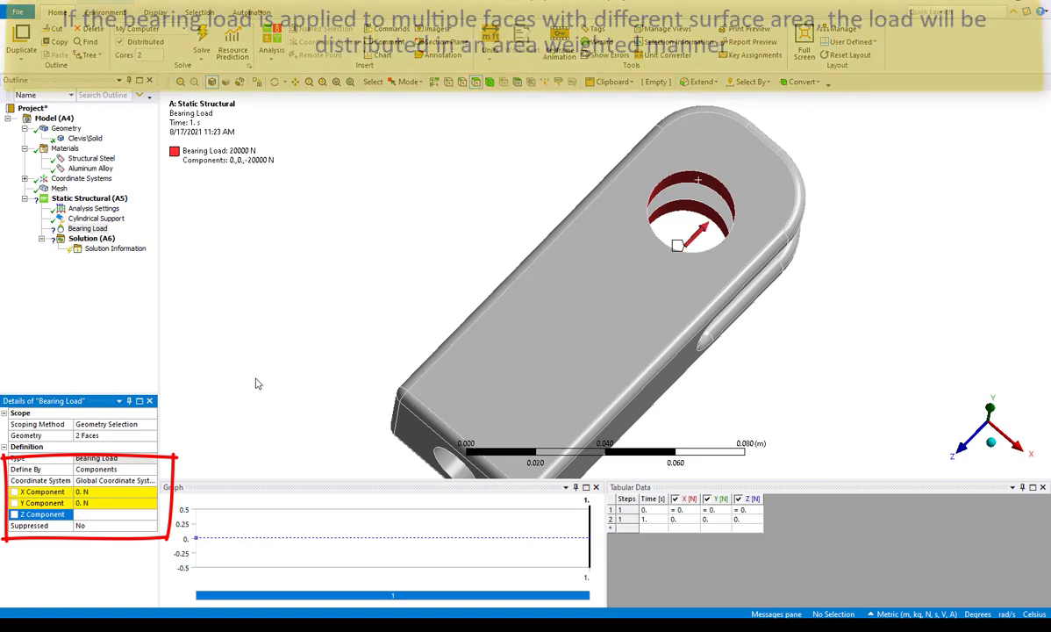
Step: Return to the isometric view and select the Solution branch
click(991, 441)
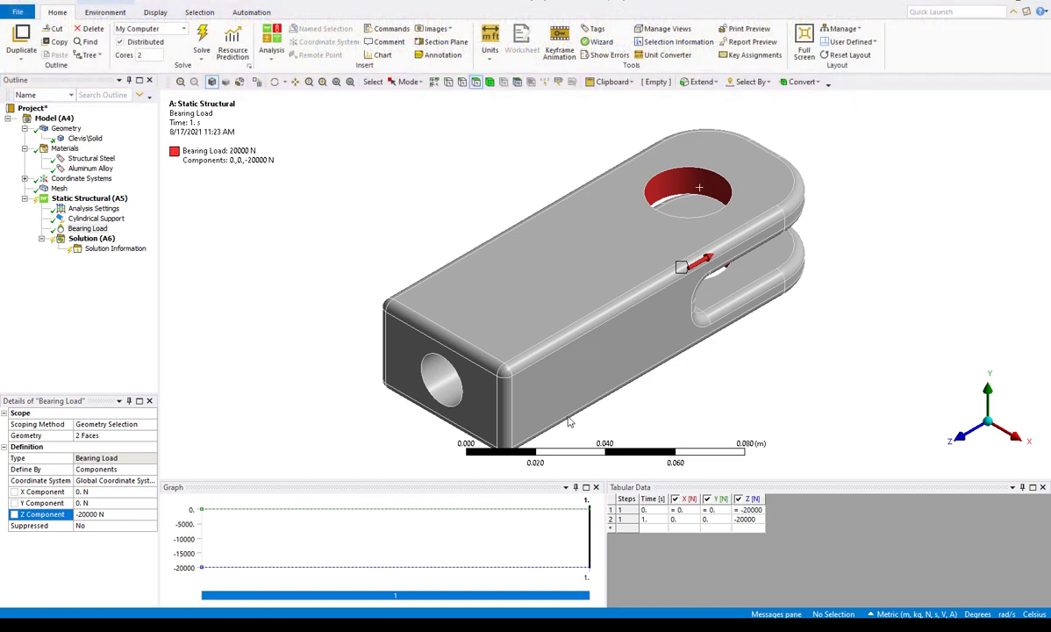
click(93, 239)
right_click(100, 246)
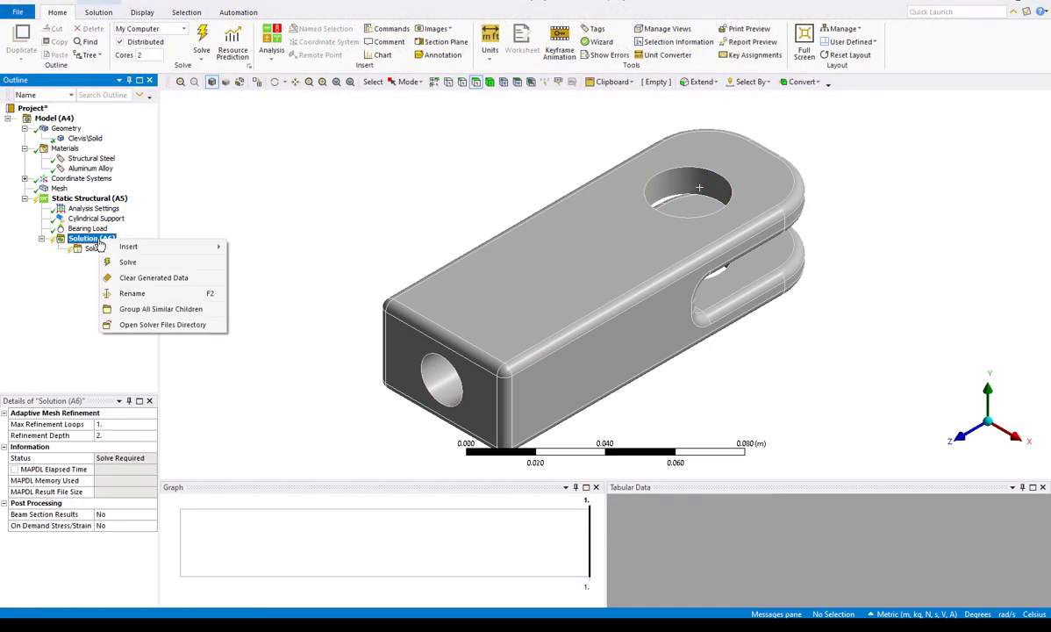
Step: Solve, insert an Equivalent (von-Mises) Stress result and evaluate it, peaking at 103.19 MPa
click(127, 262)
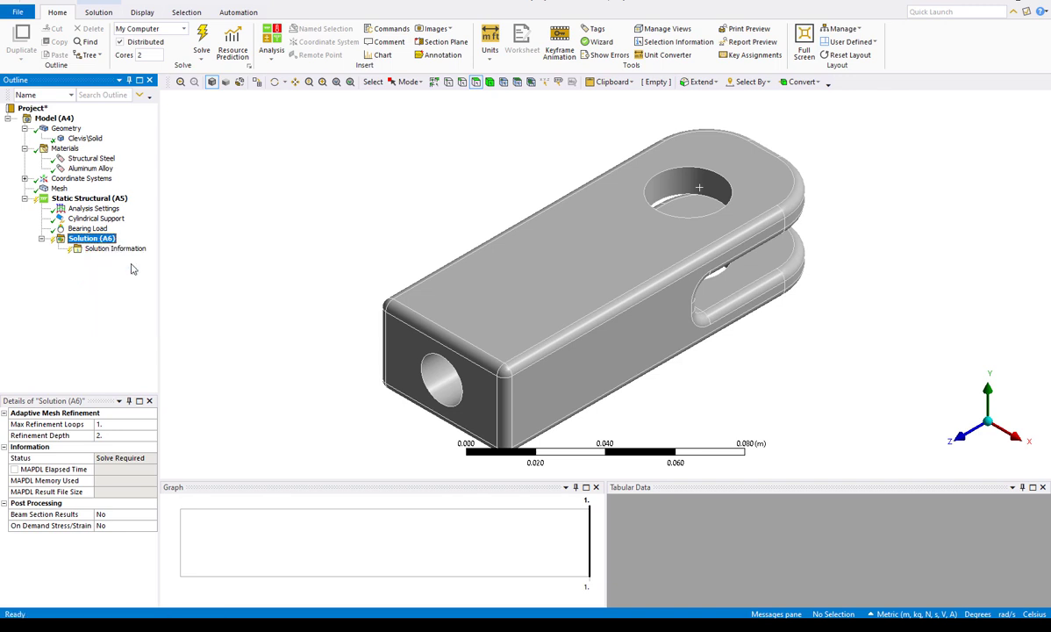
click(88, 239)
right_click(86, 239)
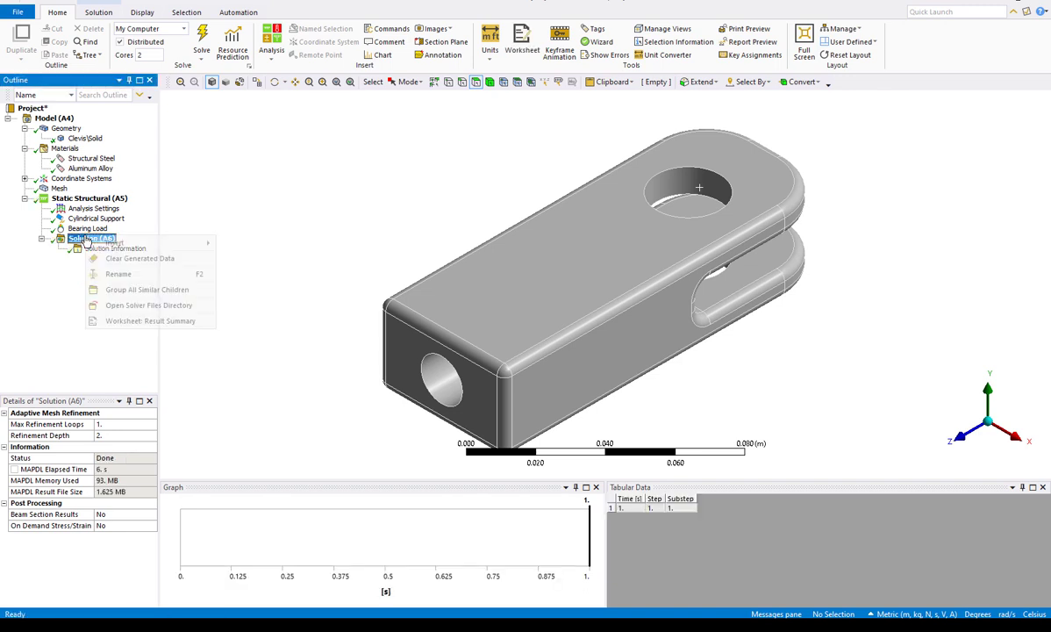
mouse_move(146, 243)
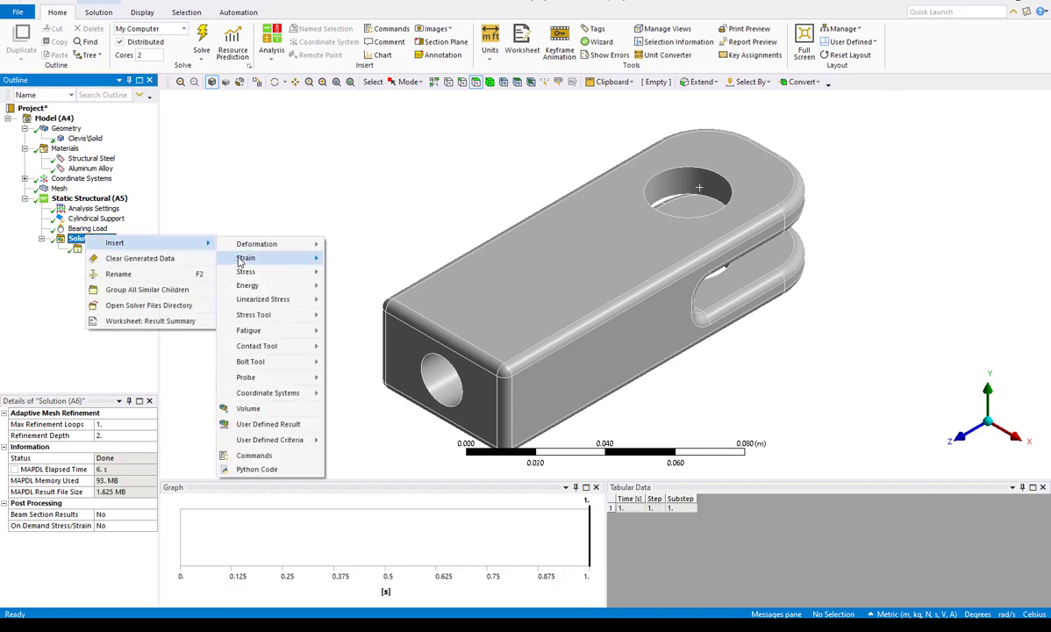
mouse_move(263, 271)
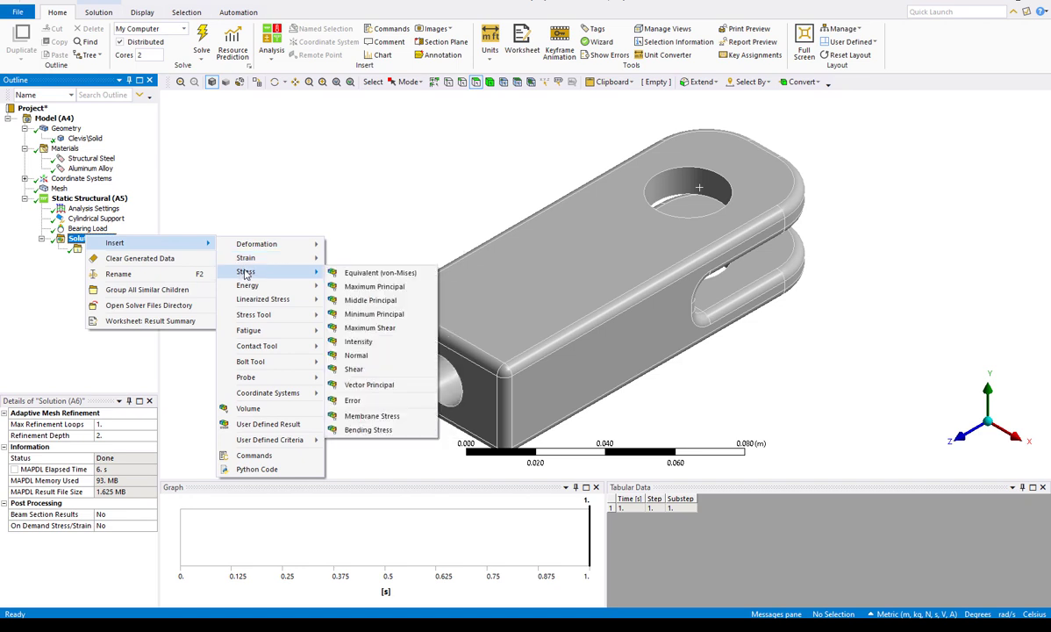
click(380, 273)
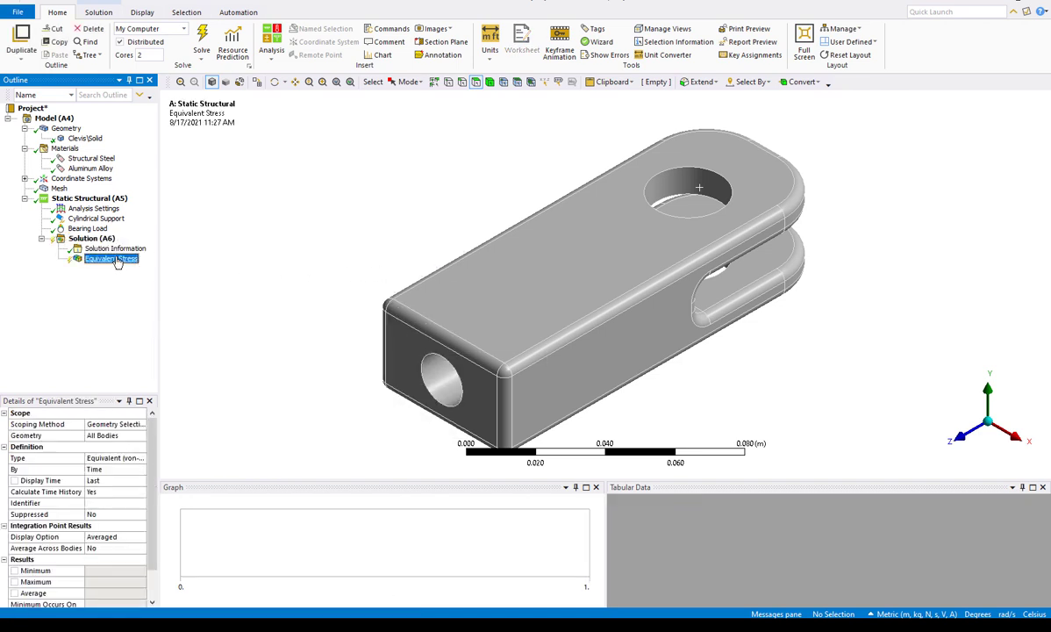
right_click(118, 260)
click(153, 280)
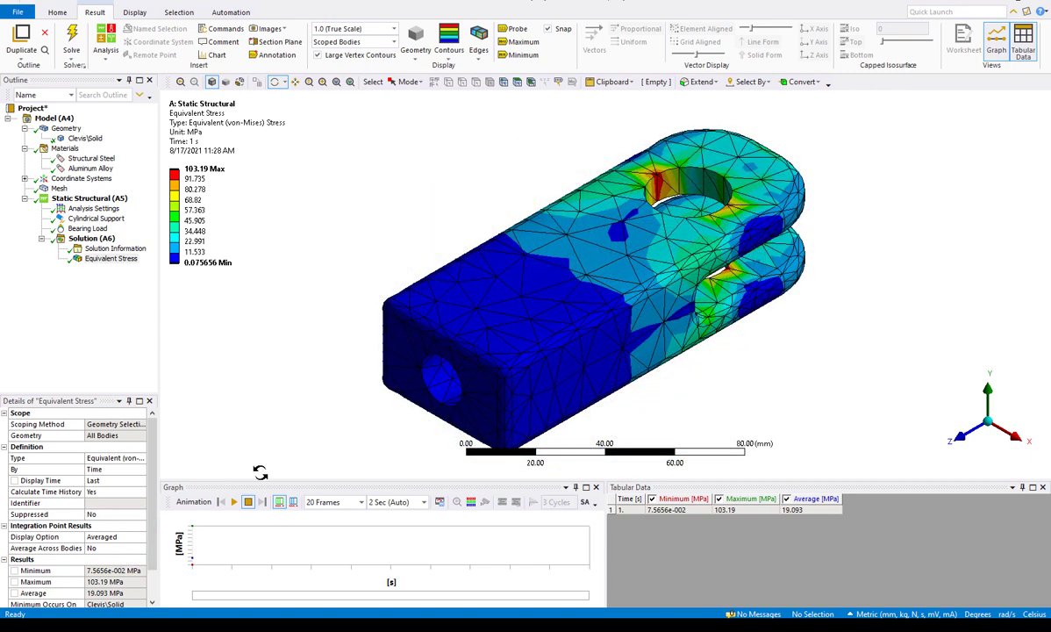
Step: Duplicate Equivalent Stress without results and set the copy's Display Option to Unaveraged
click(113, 259)
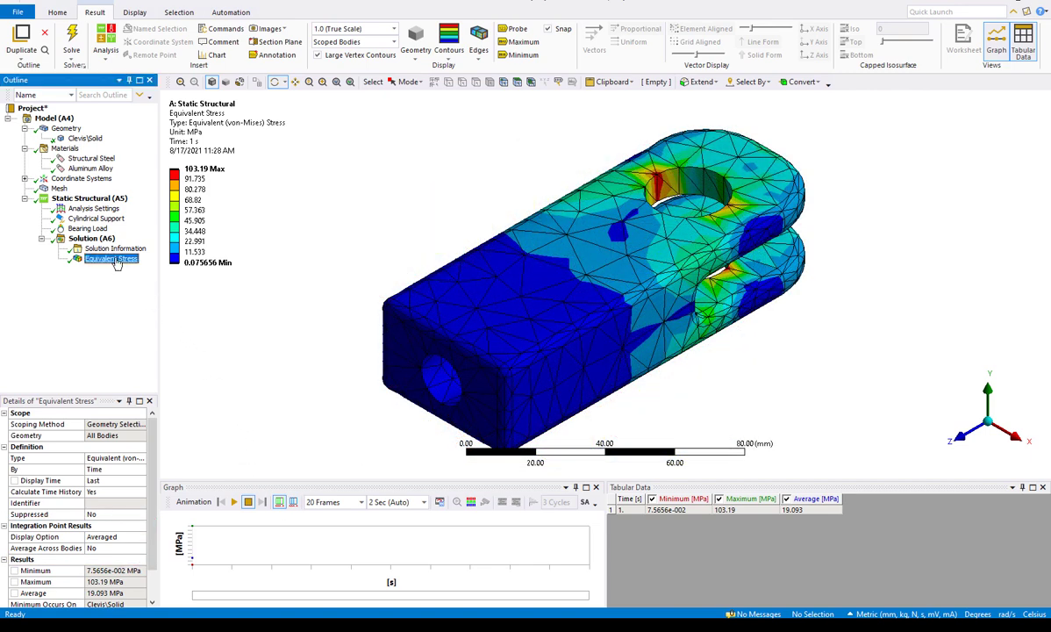
right_click(116, 262)
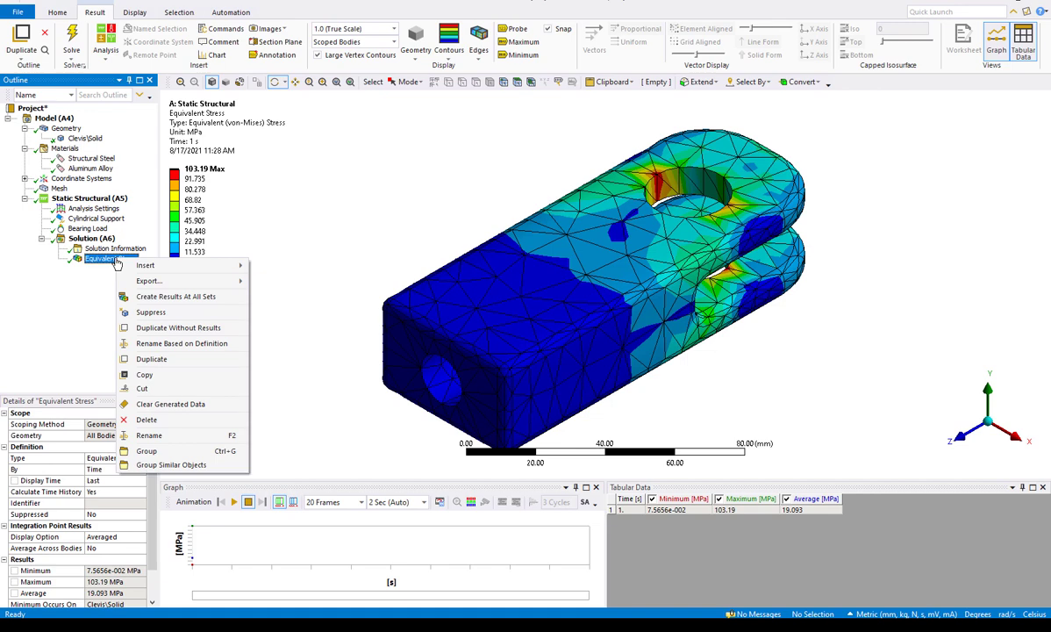
click(178, 327)
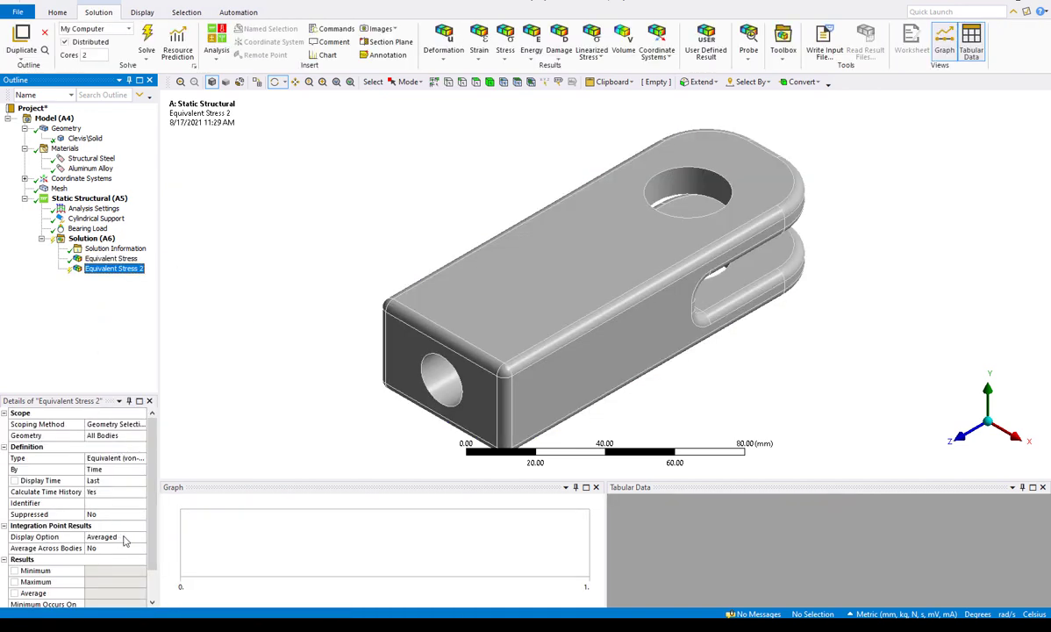
click(113, 536)
click(140, 537)
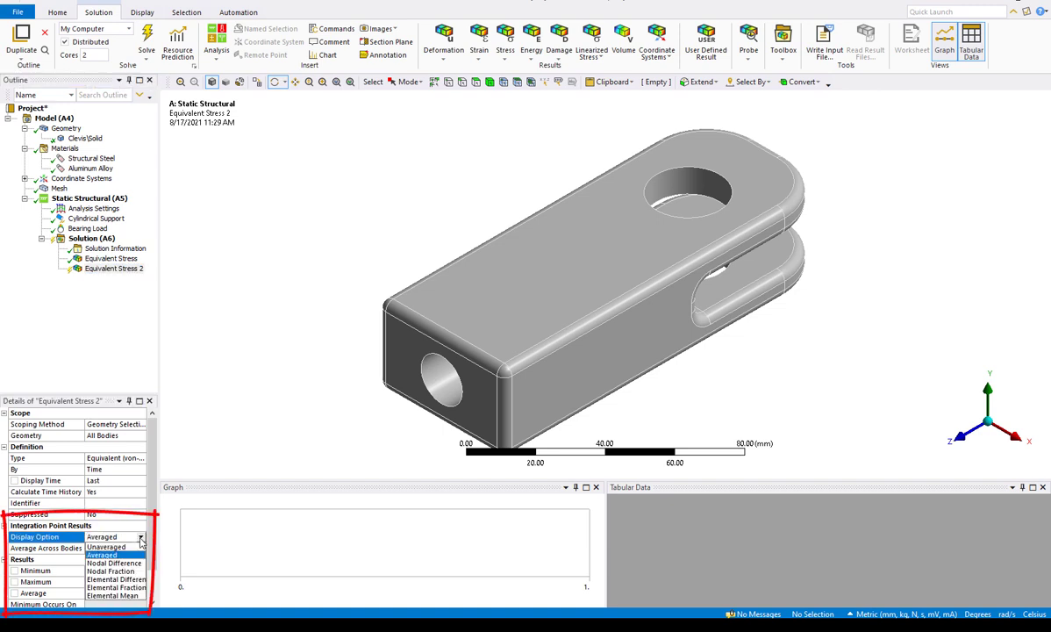
click(107, 546)
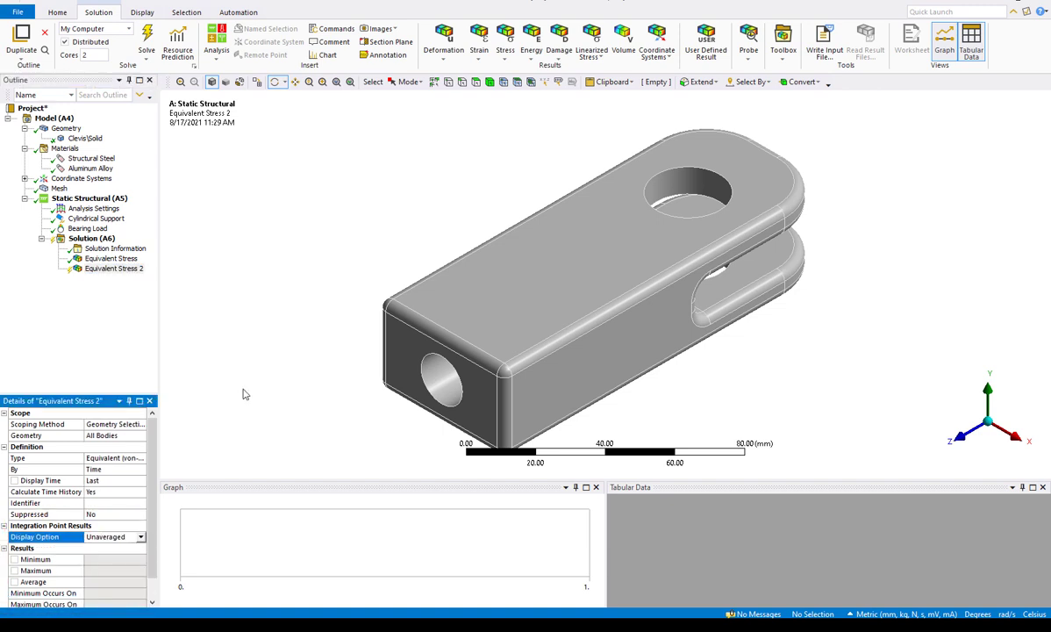
Step: Evaluate Equivalent Stress 2, showing an unaveraged peak of 147.23 MPa
click(132, 268)
right_click(131, 268)
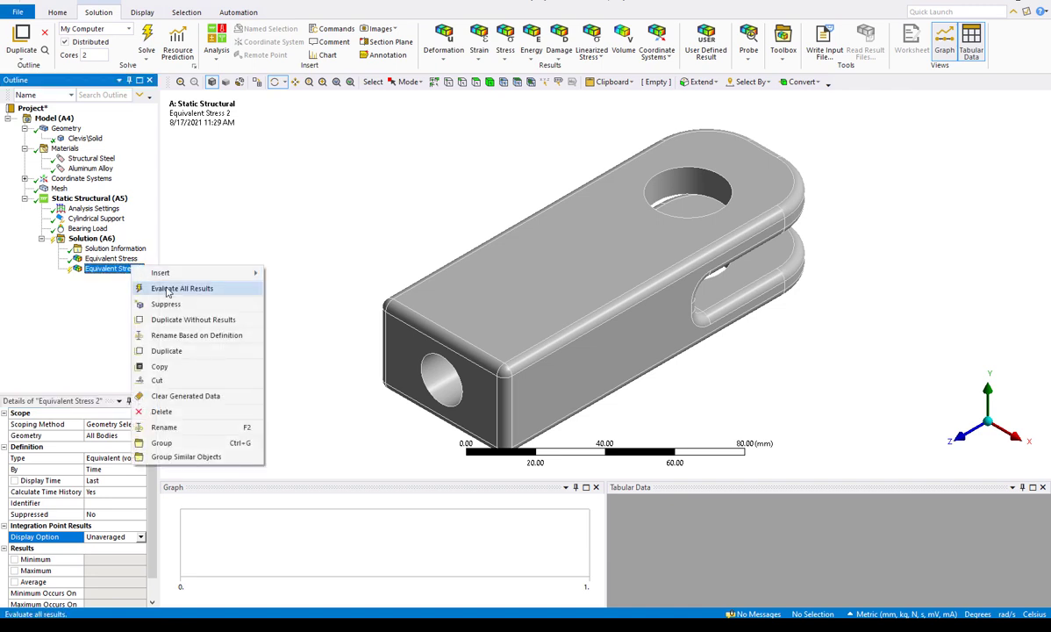
key(Escape)
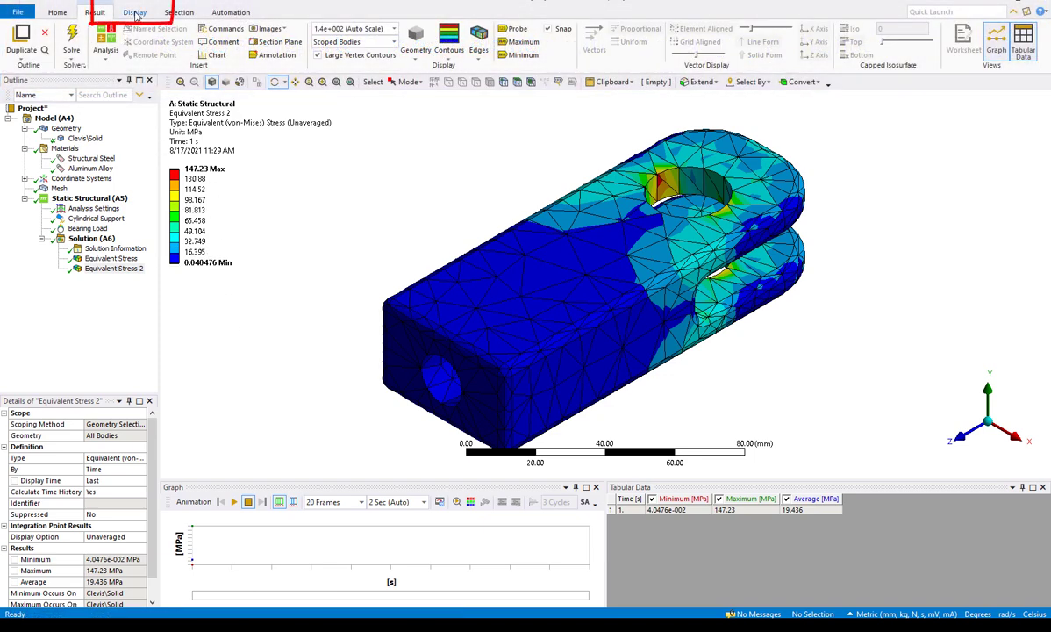
click(134, 12)
Step: Switch to Two Vertical Viewports and show the averaged Equivalent Stress in the left view
click(898, 58)
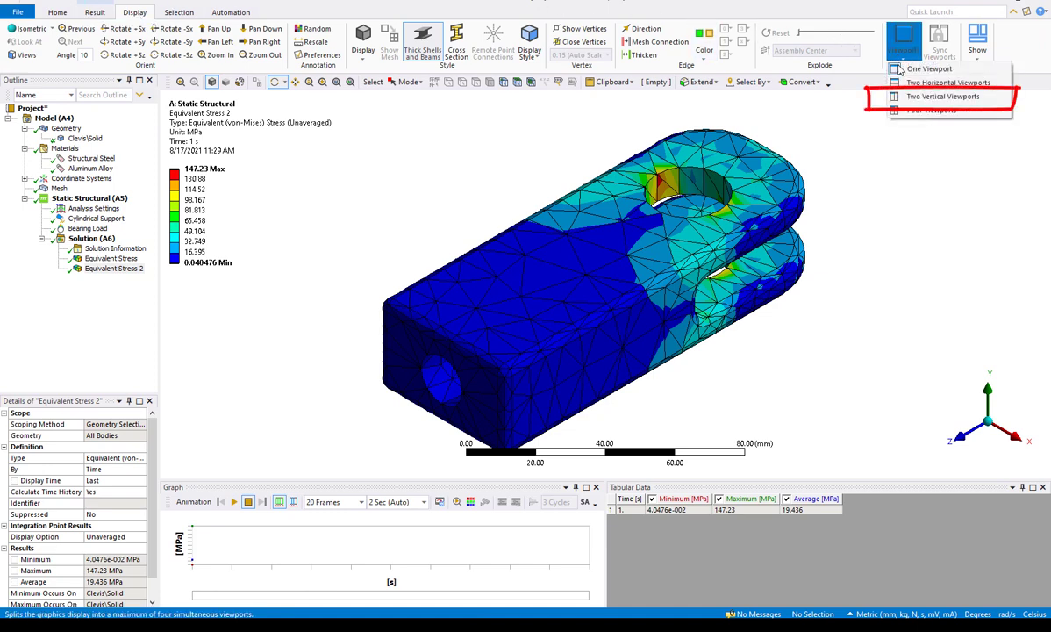
click(943, 96)
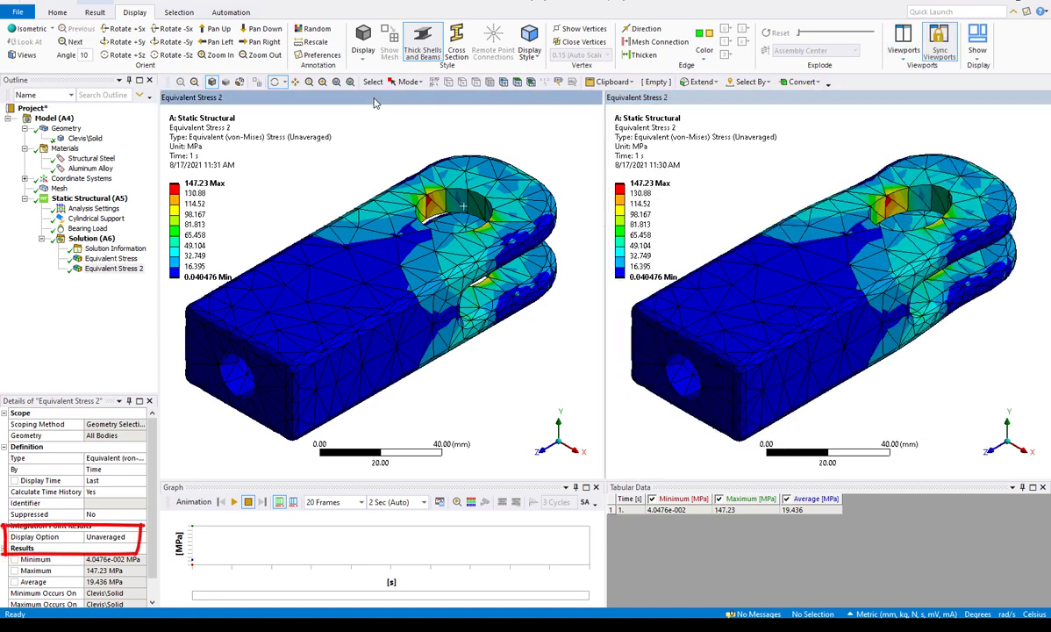
click(112, 259)
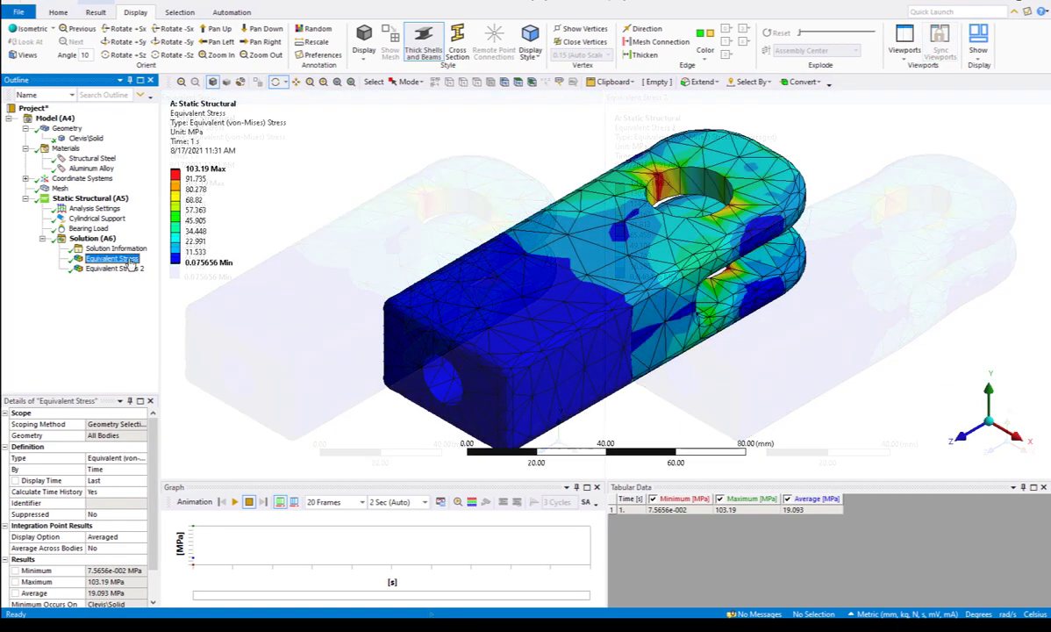
Step: Duplicate Equivalent Stress as Equivalent Stress 3 with Nodal Difference display and evaluate it
right_click(128, 260)
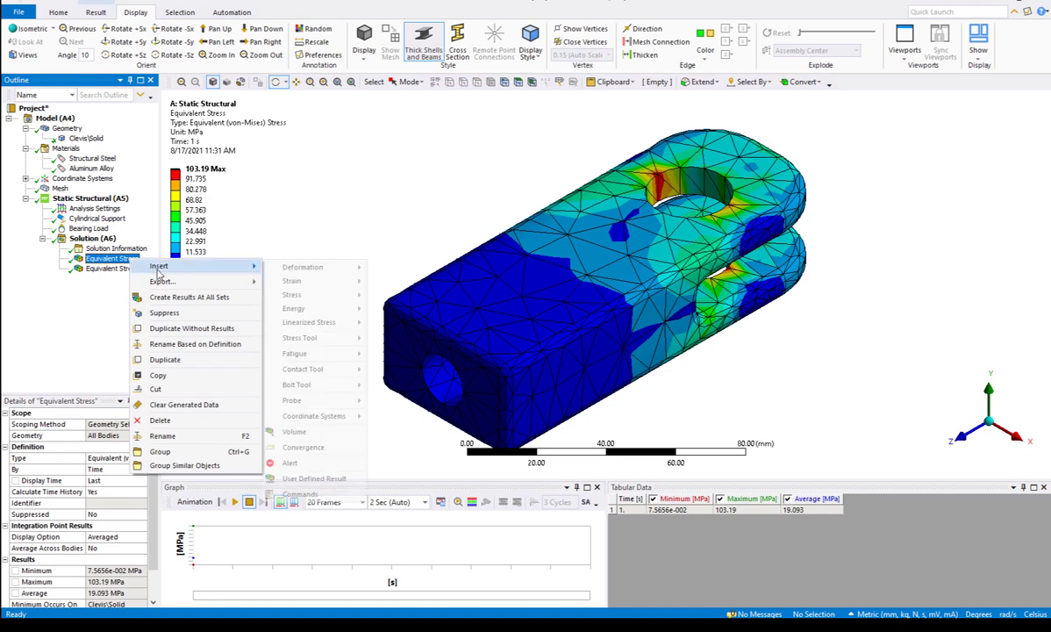
click(176, 329)
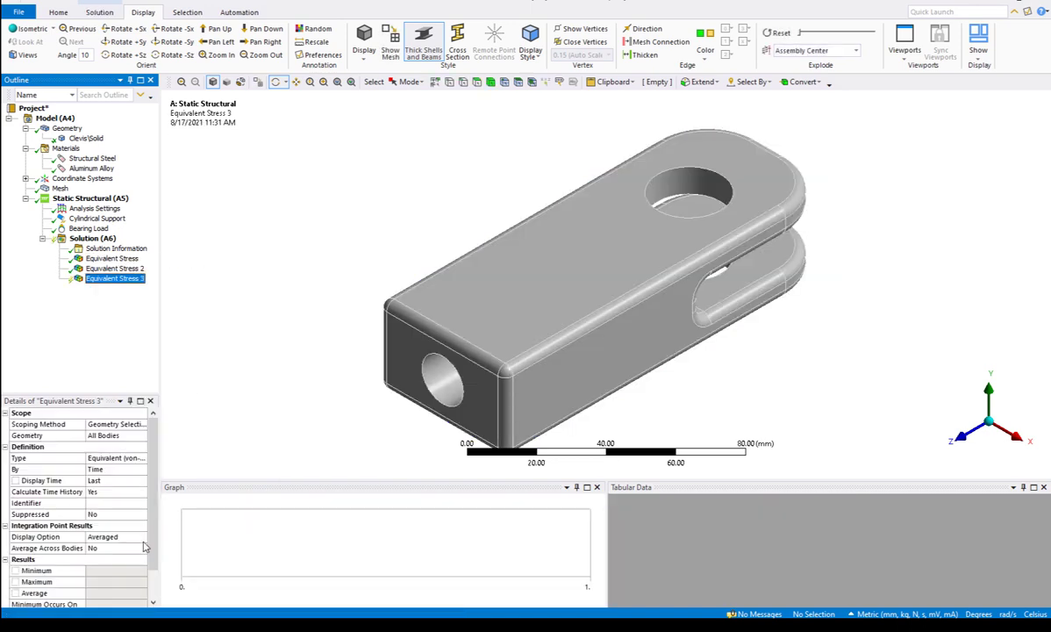
click(139, 540)
click(141, 538)
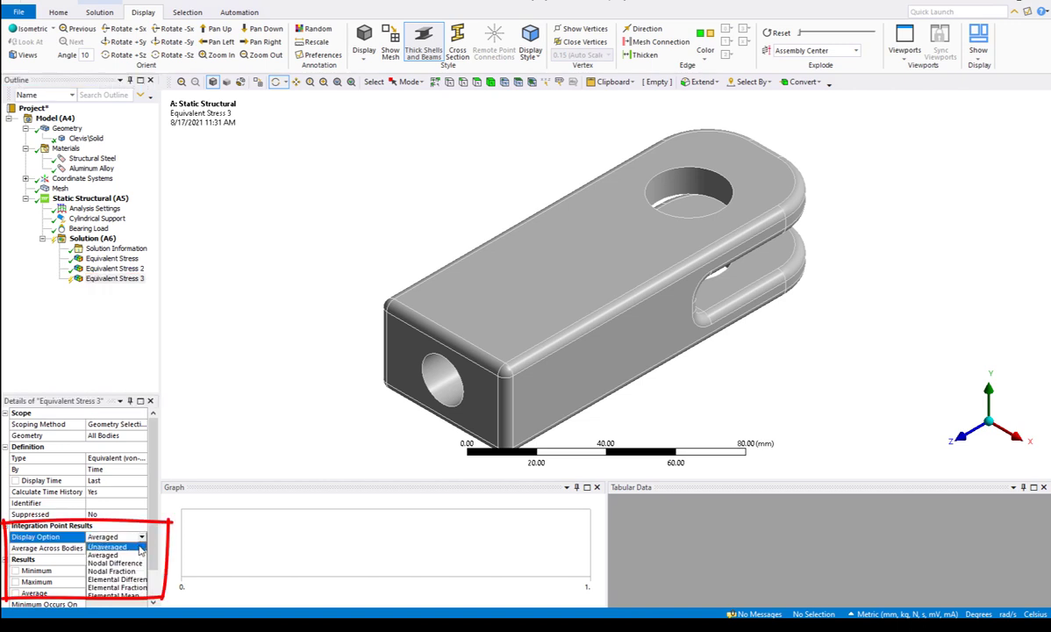
click(114, 563)
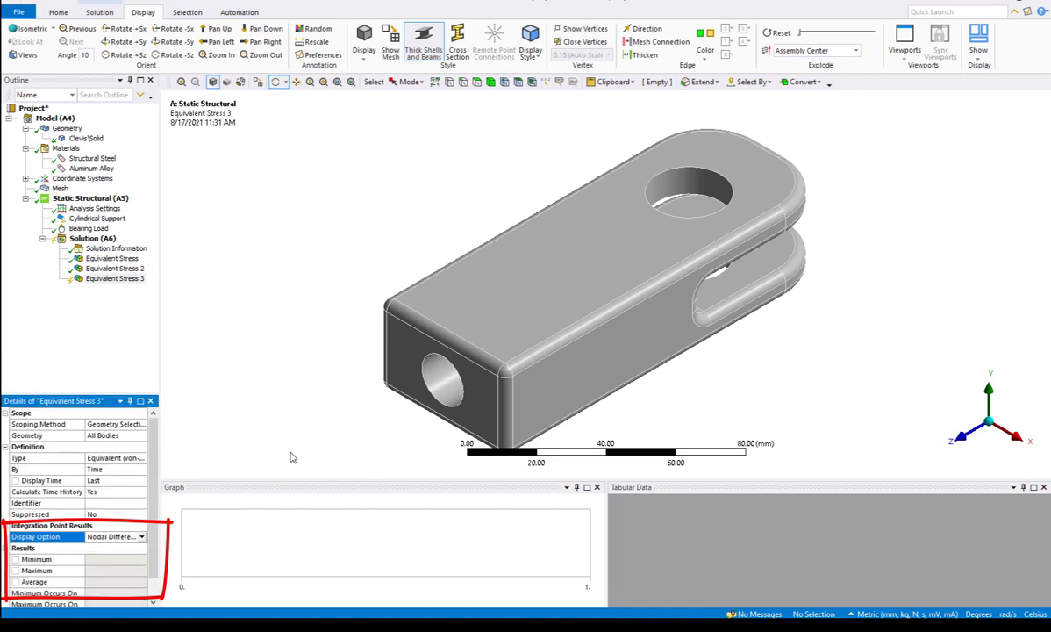
right_click(136, 279)
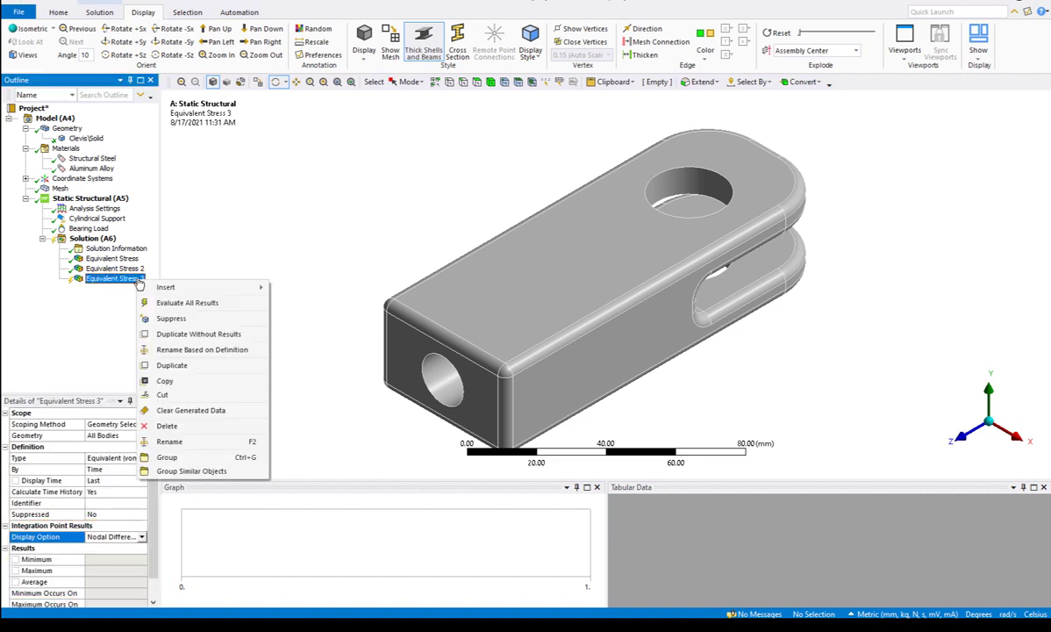
click(175, 303)
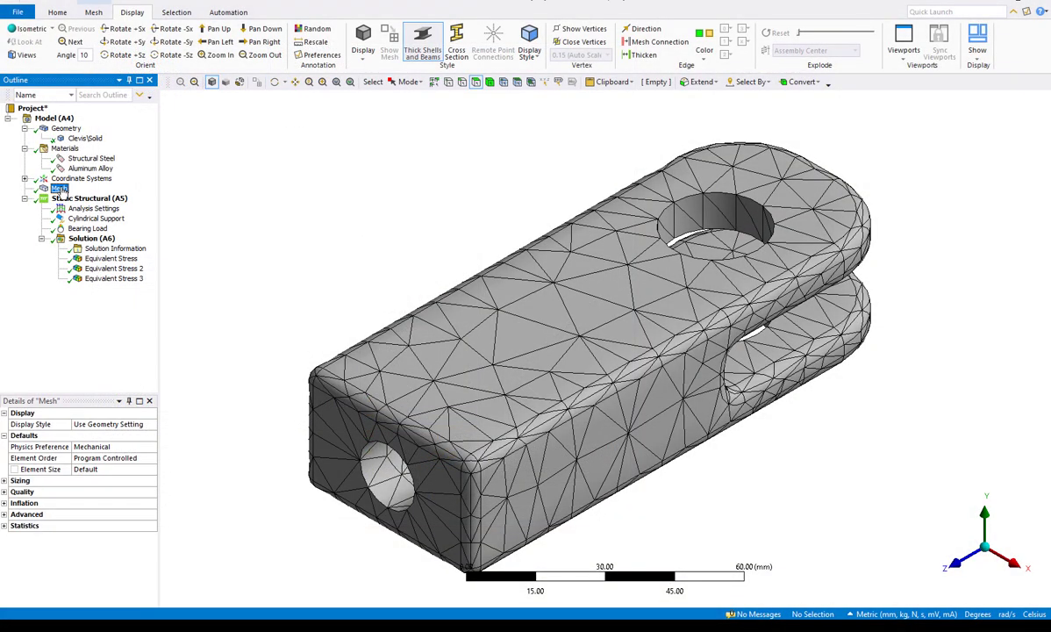
Step: Insert a Face Sizing on the upper hole's two cylindrical faces with 0.5 mm element size
right_click(61, 191)
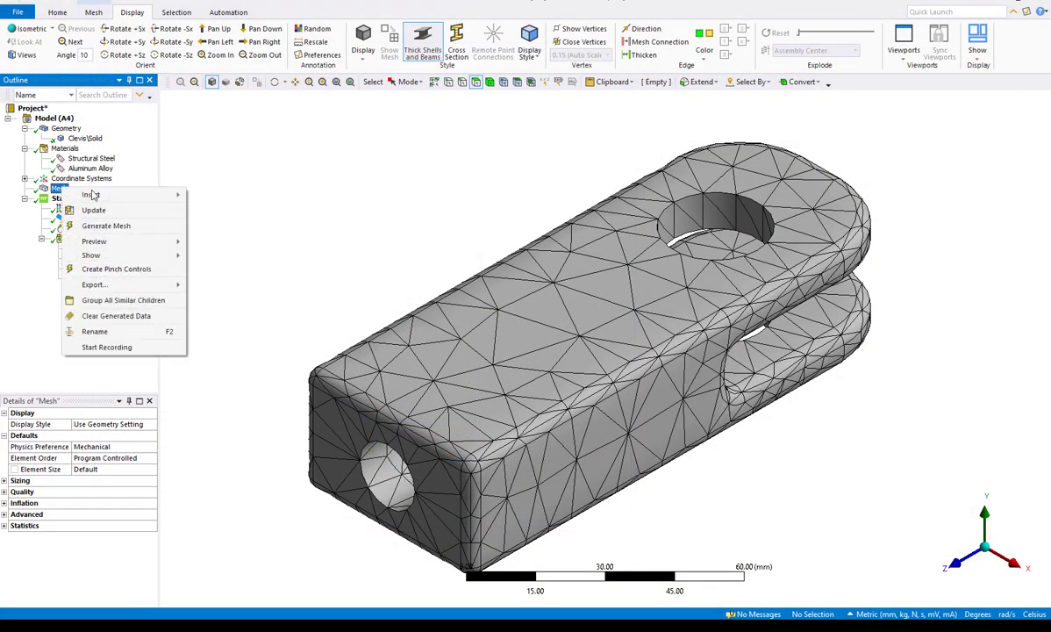
mouse_move(162, 195)
click(215, 212)
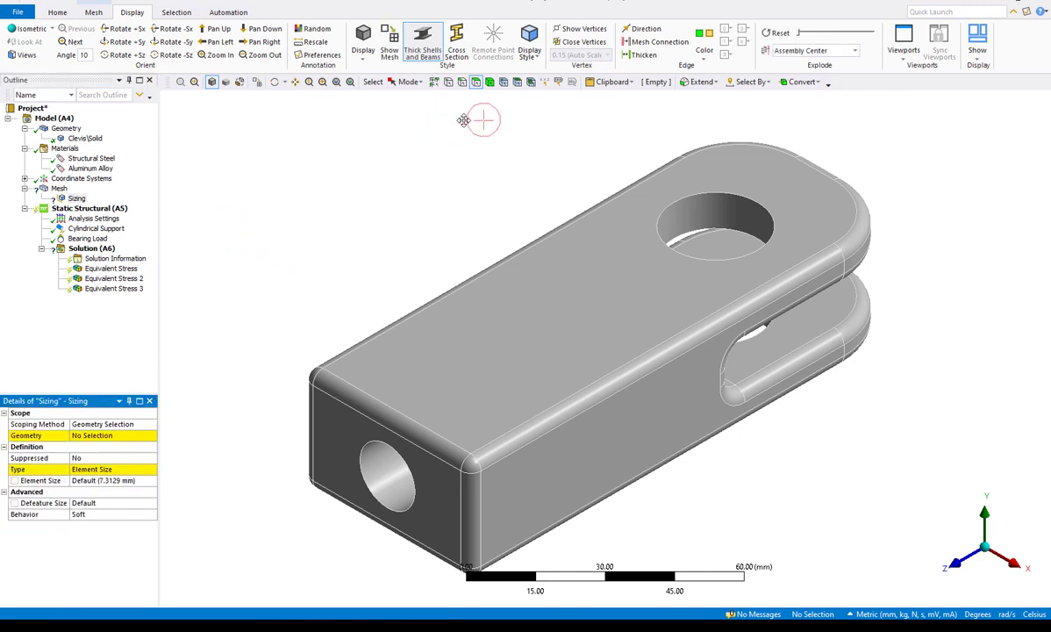
click(691, 216)
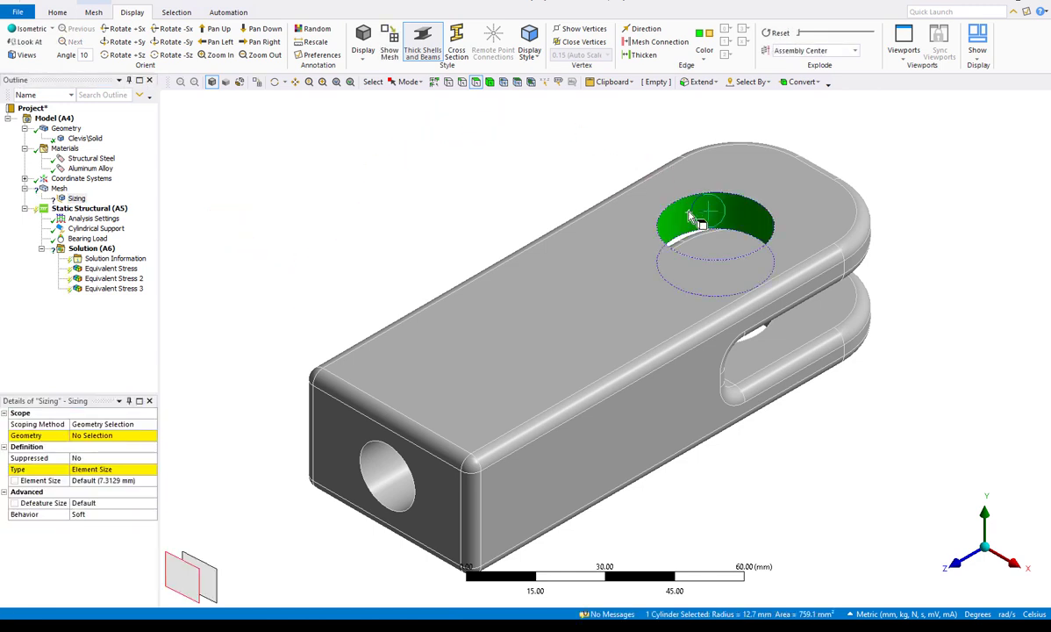
middle_drag(707, 174, 690, 218)
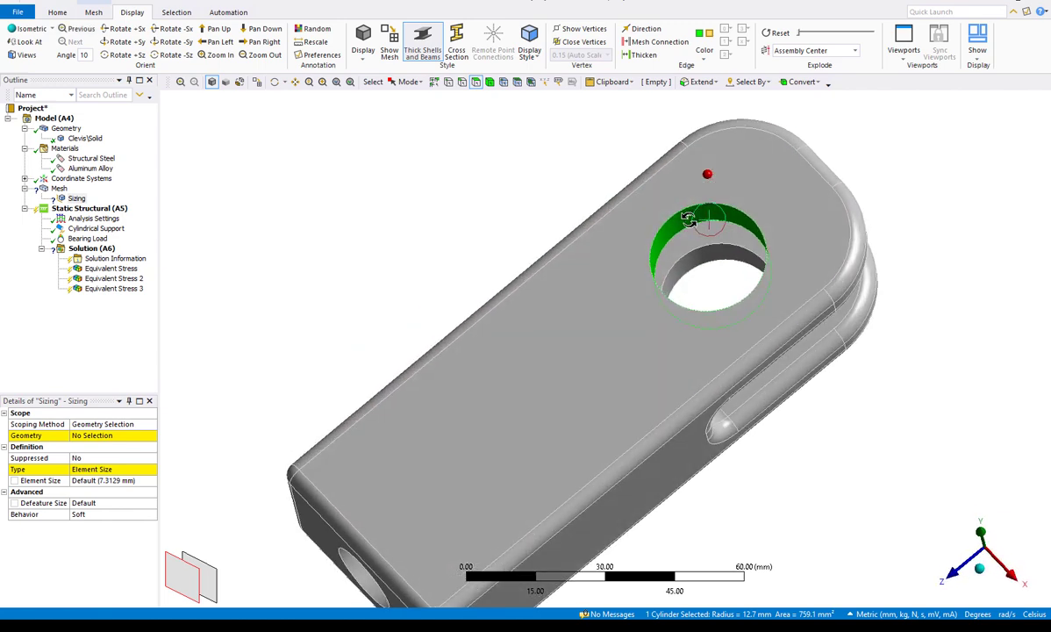
ctrl+click(707, 261)
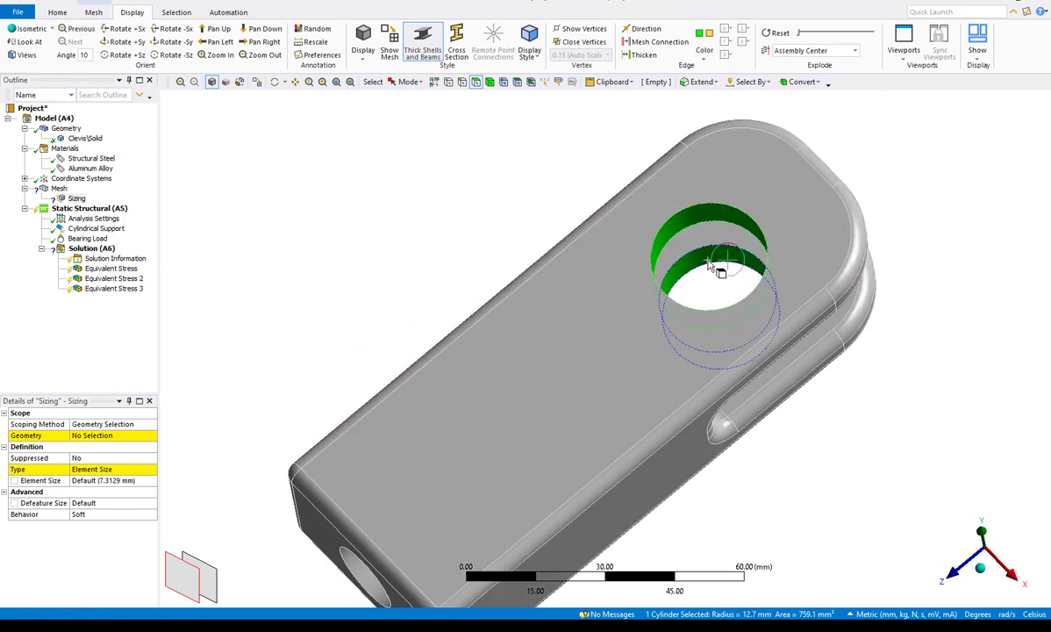
click(97, 435)
click(91, 437)
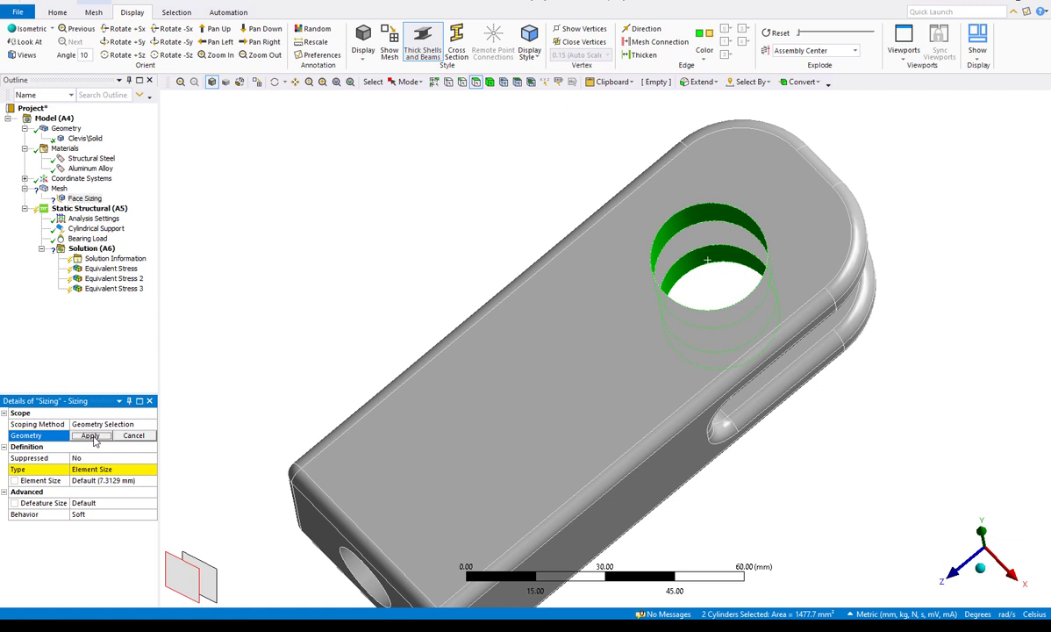
click(106, 480)
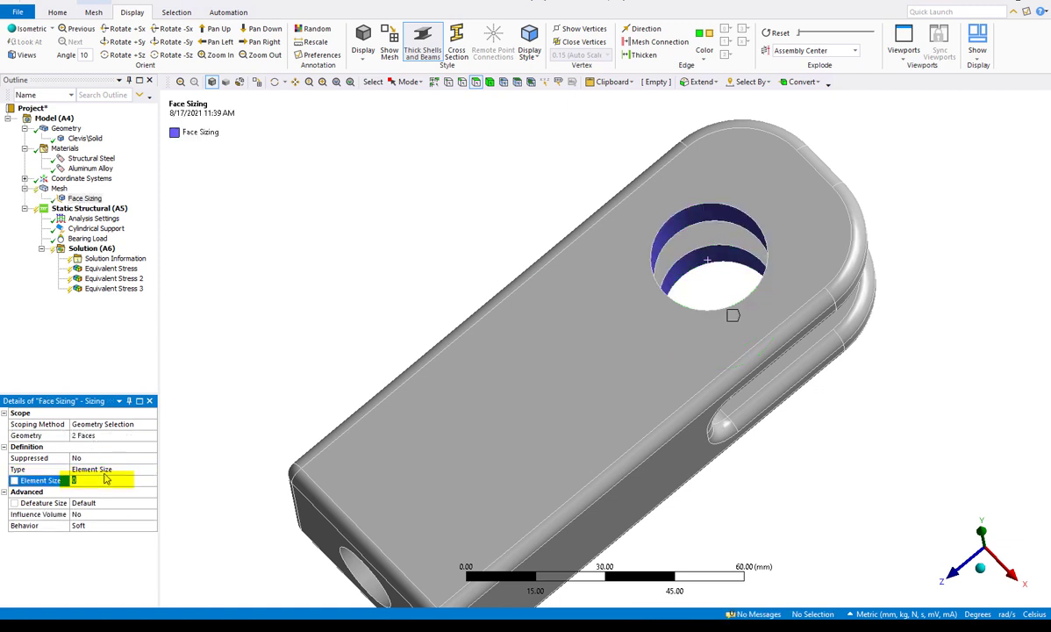
text(0.5)
key(Return)
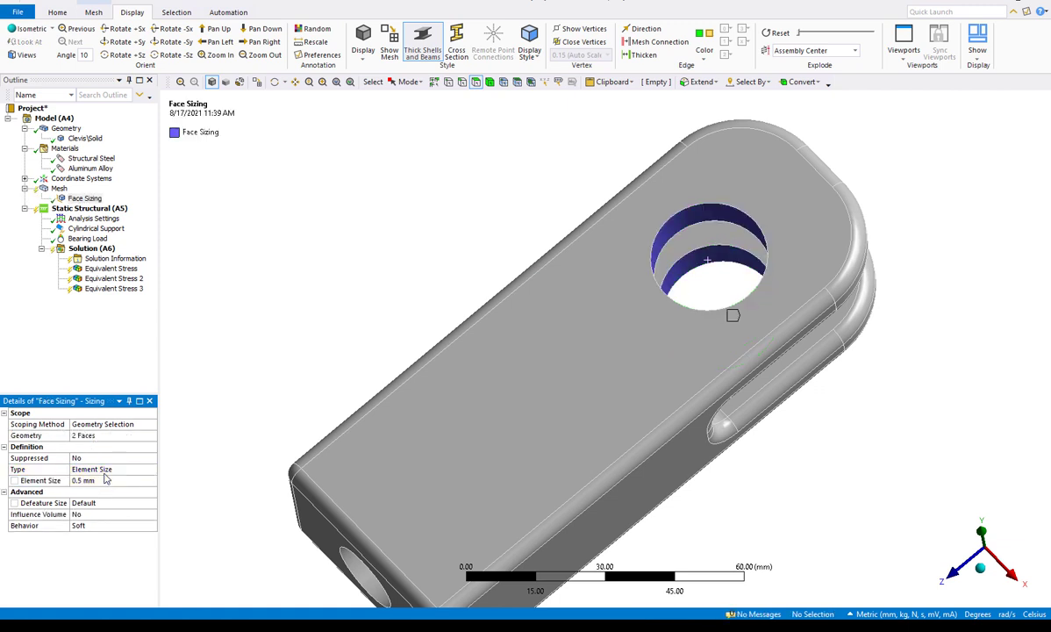
click(80, 198)
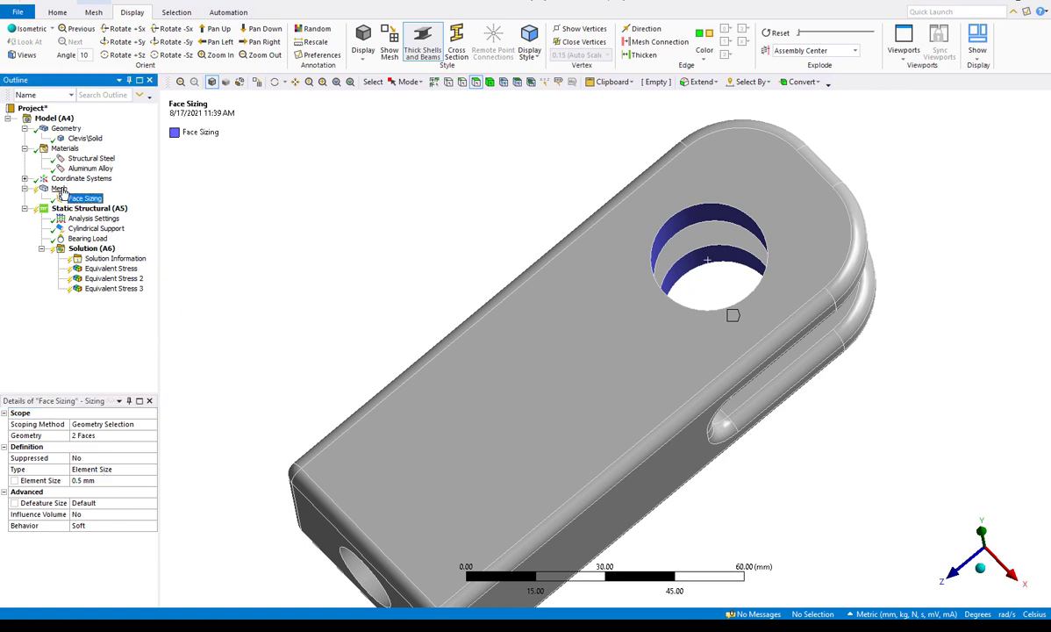
Step: Change the mesh sizing Transition from Fast to Slow
click(59, 189)
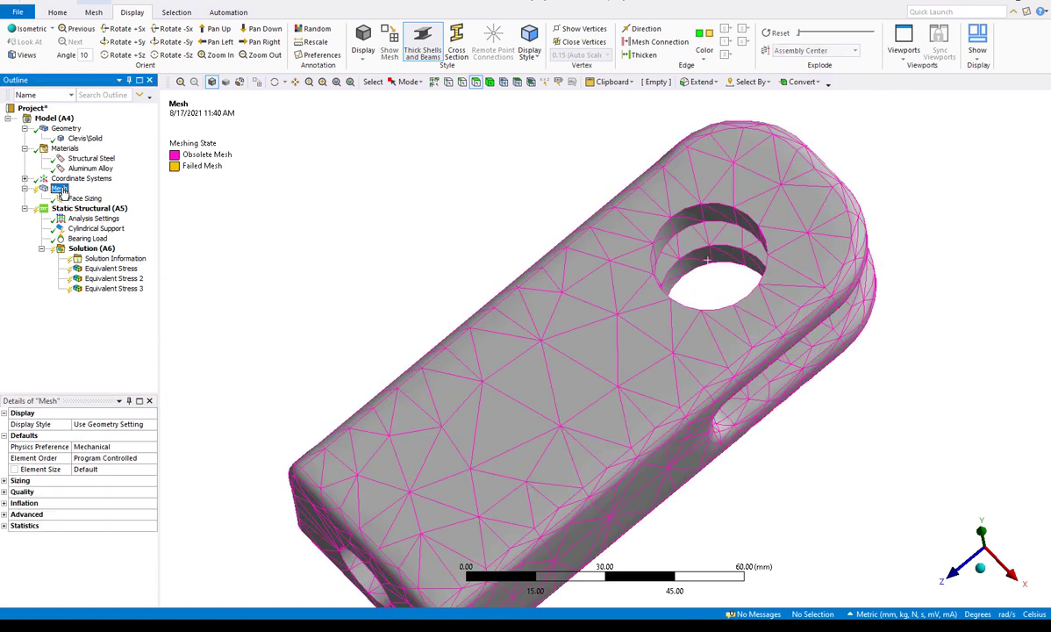
click(4, 480)
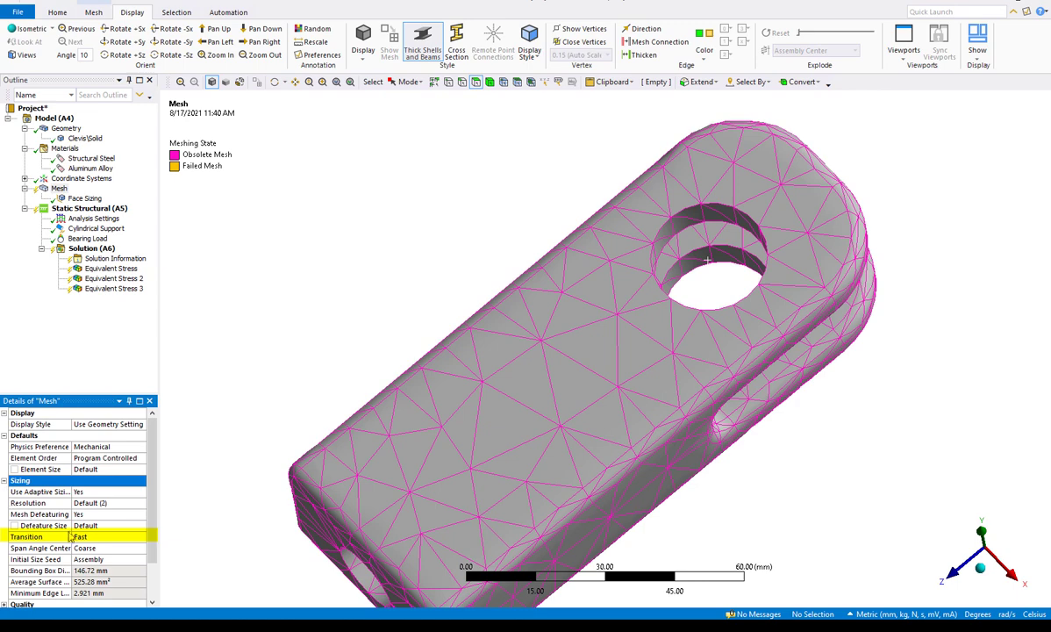
click(130, 537)
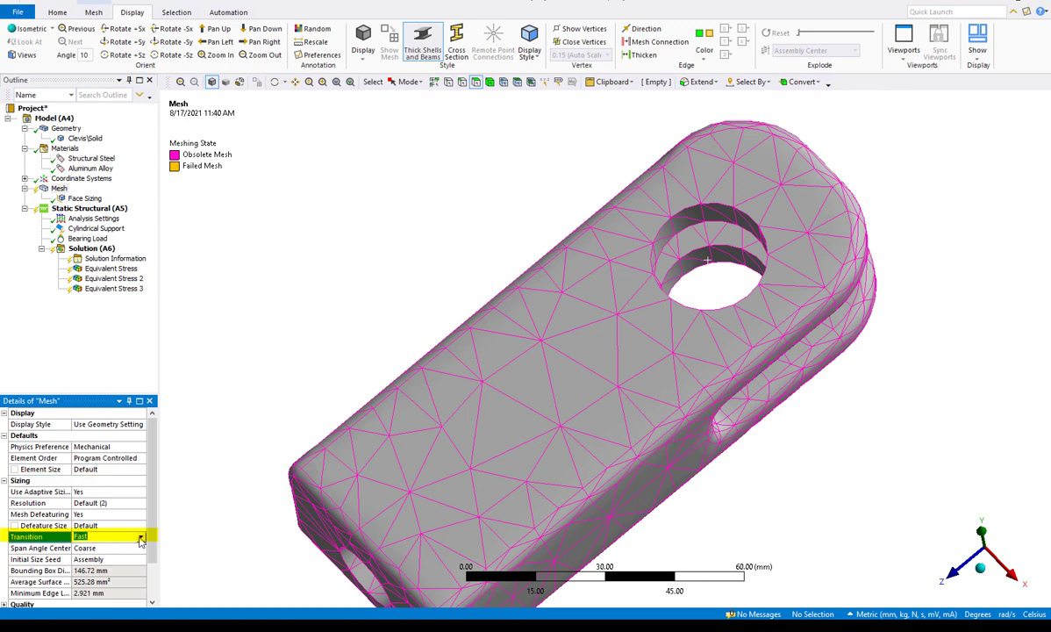
click(140, 537)
click(109, 518)
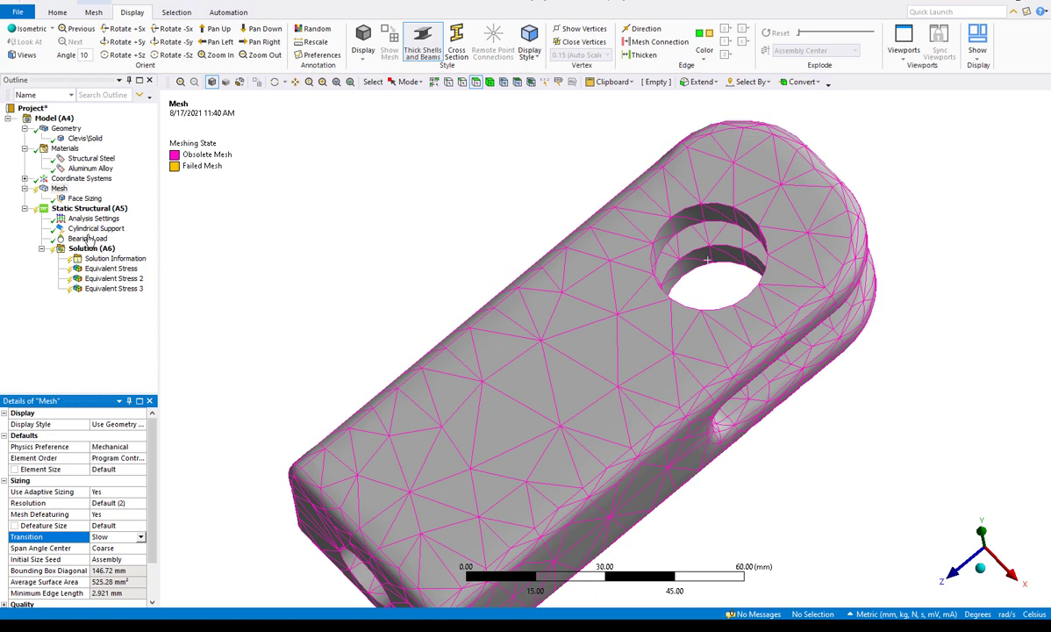
Step: Regenerate the mesh and re-solve the clevis analysis
right_click(60, 190)
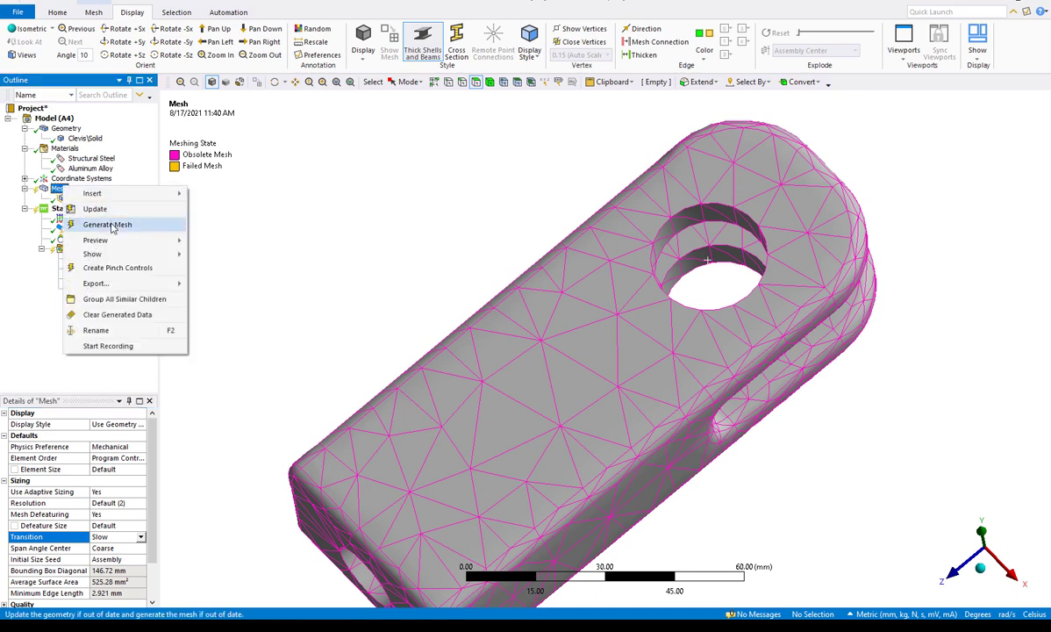
click(112, 225)
click(93, 250)
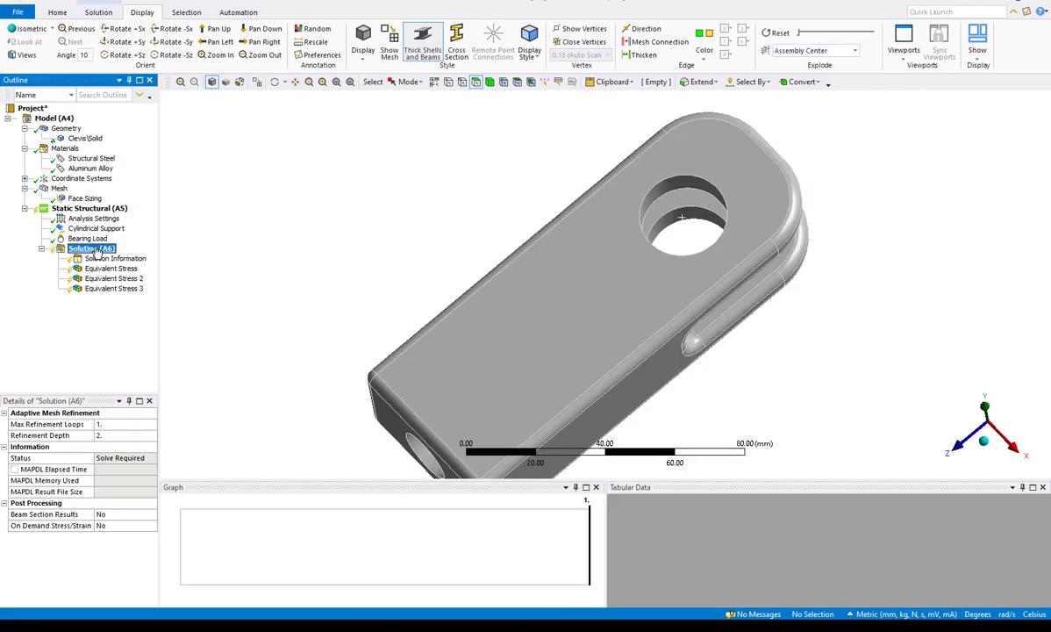
right_click(97, 253)
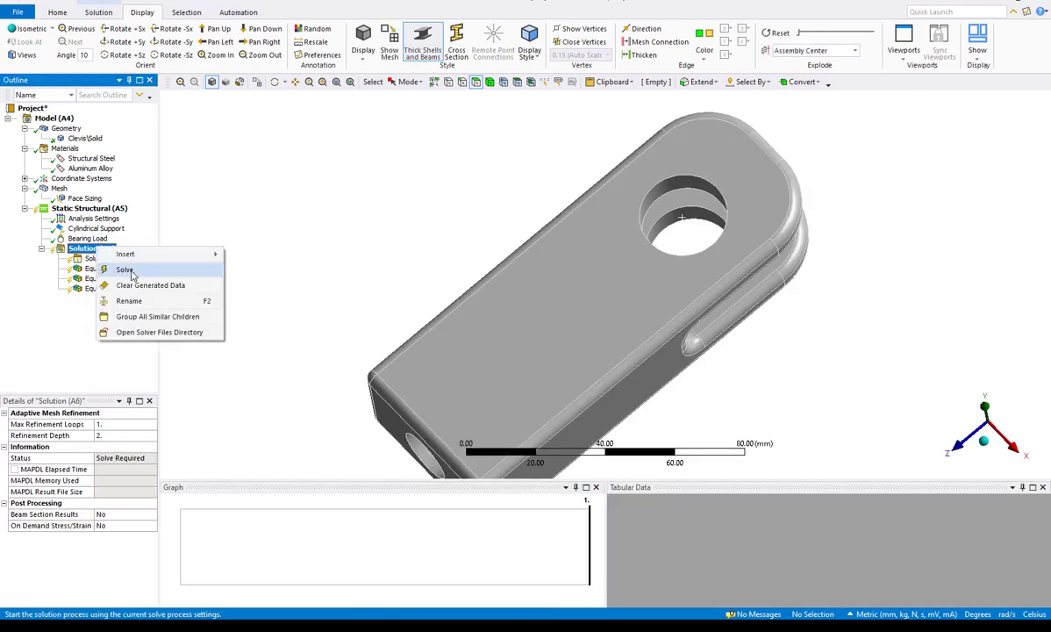
click(130, 273)
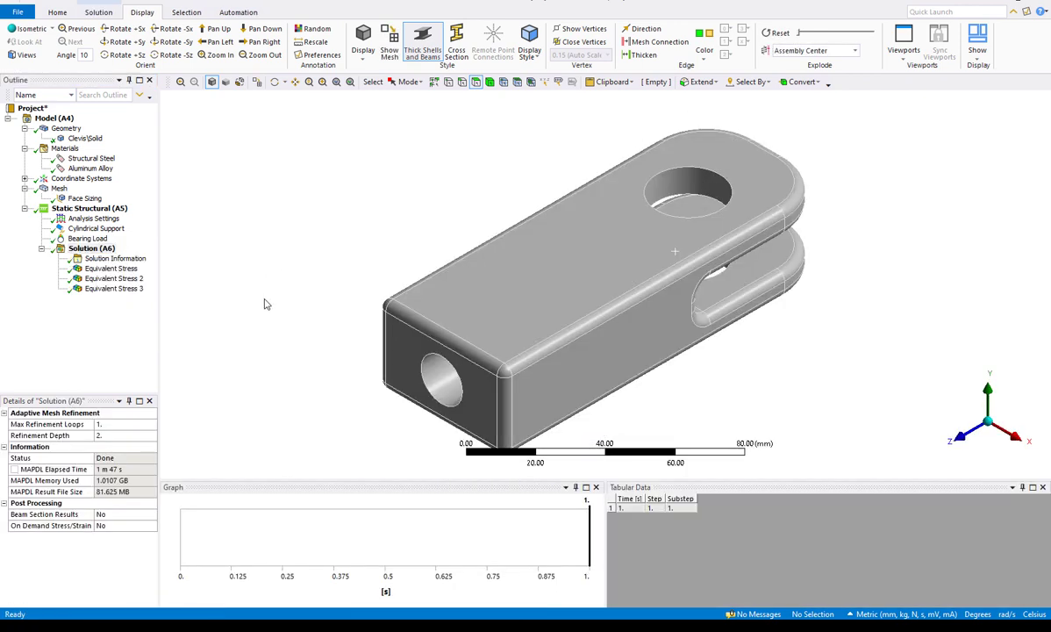
Step: Split into two vertical viewports with Equivalent Stress on the left and Equivalent Stress 2 on the right
click(905, 44)
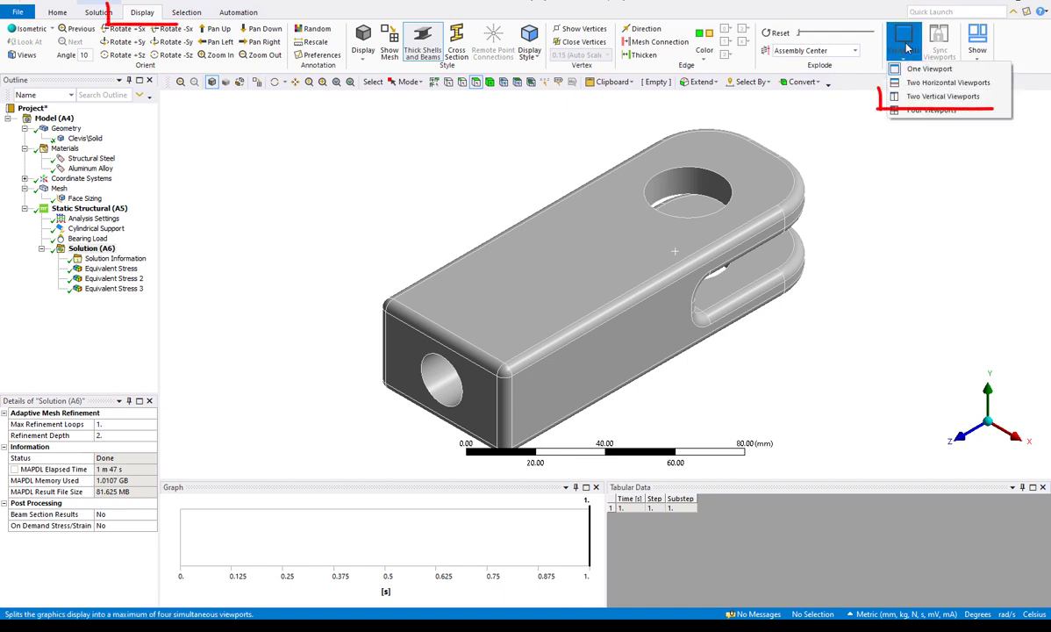
click(917, 96)
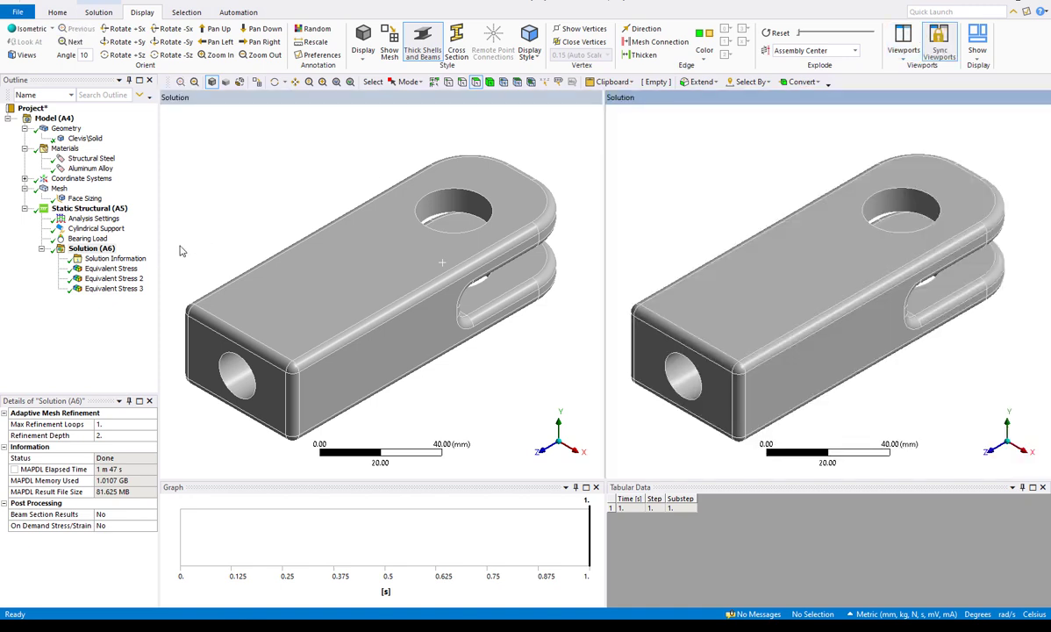
click(330, 103)
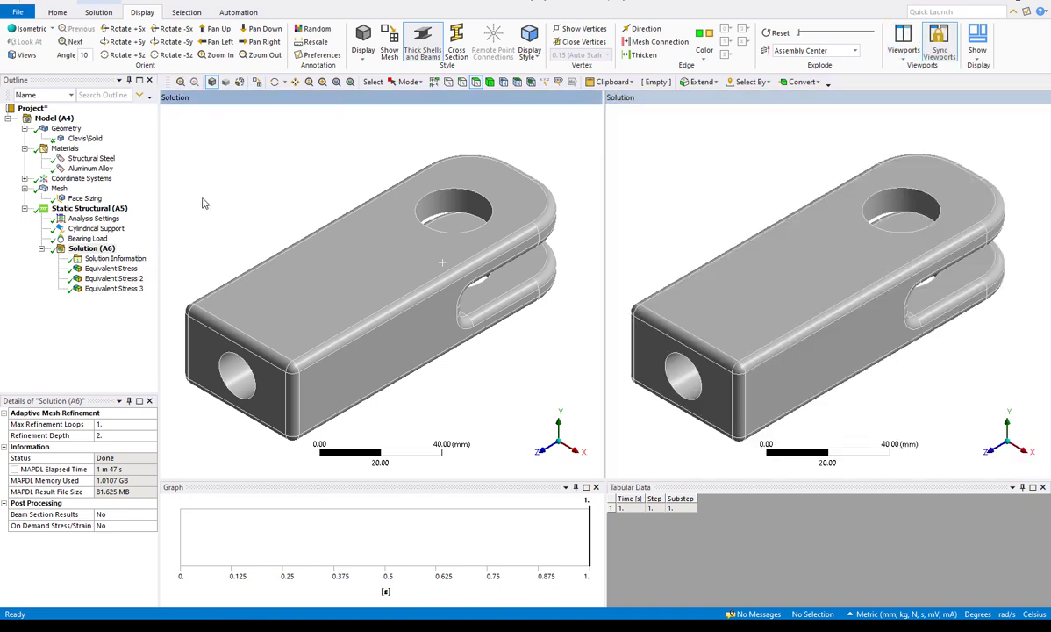
click(110, 268)
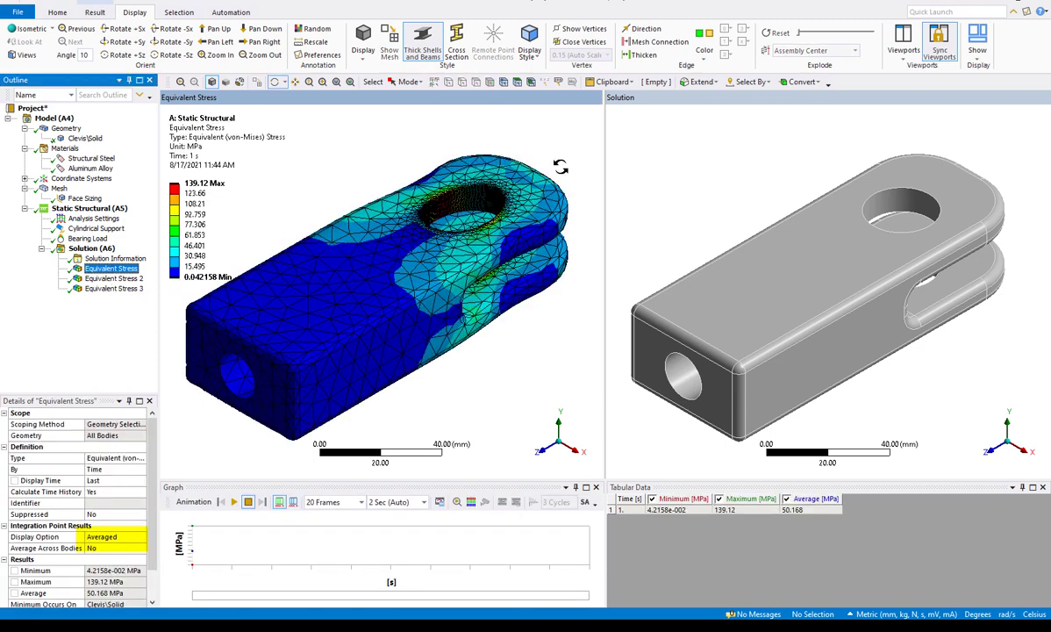
click(745, 102)
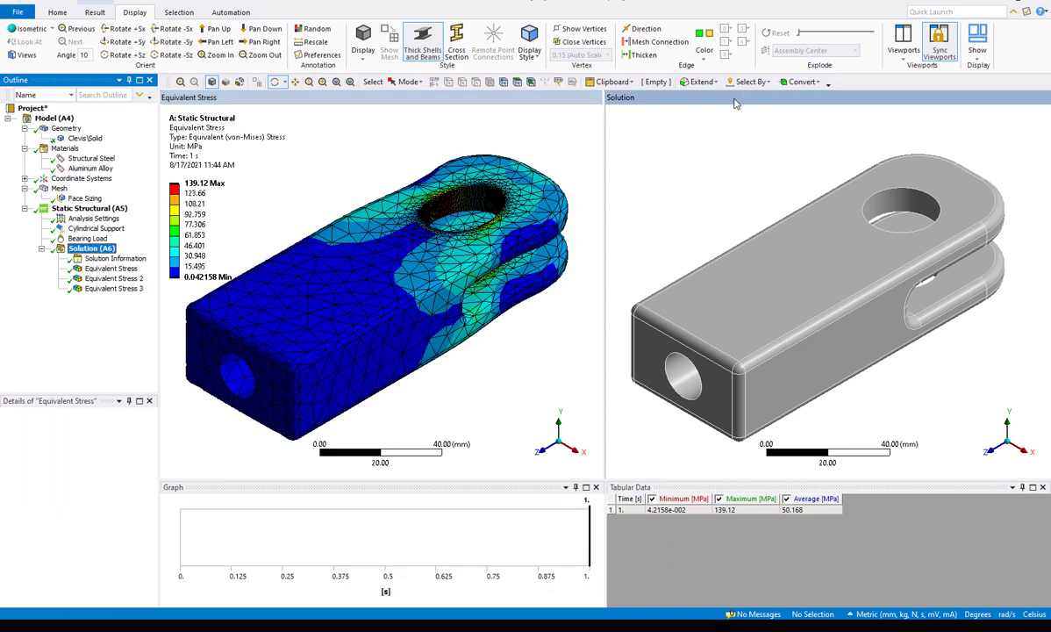
click(132, 279)
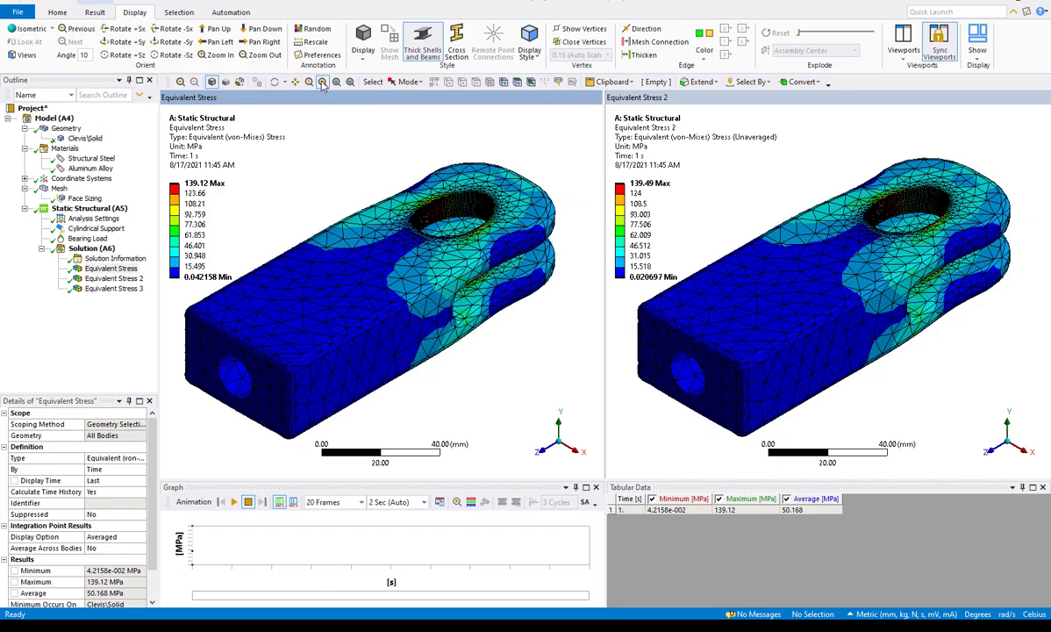
Step: Box-zoom both synced views into the clevis hole and rotate around it
mouse_move(394, 170)
mouse_down()
mouse_move(436, 228)
mouse_move(511, 264)
mouse_up()
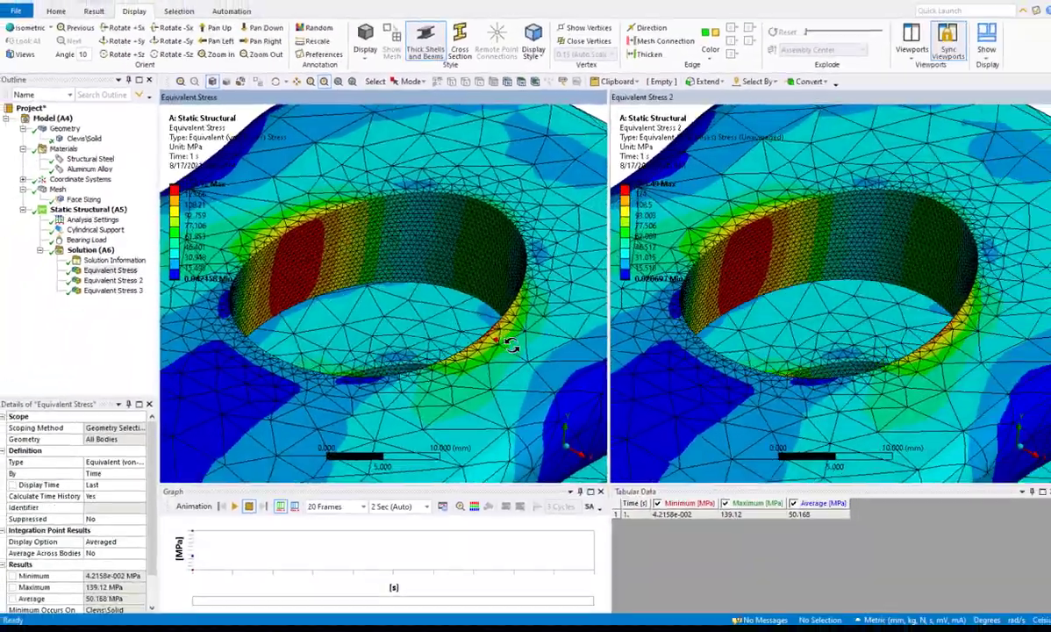
middle_drag(897, 623, 1050, 631)
middle_drag(577, 350, 604, 419)
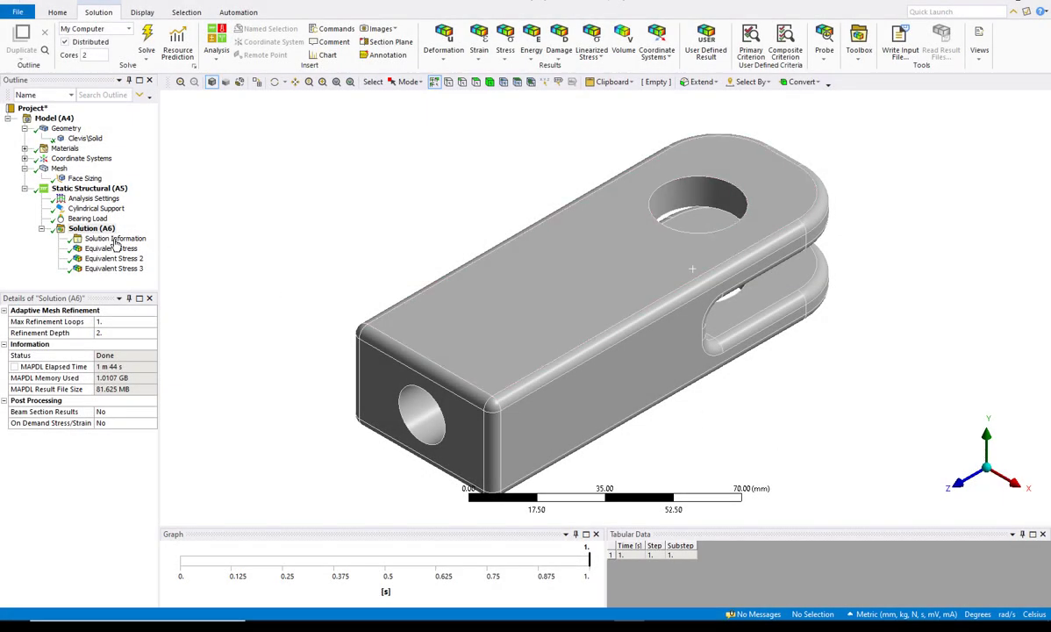
Step: View the Equivalent Stress 3 result from another side, then duplicate it without results as Equivalent Stress 4
click(126, 270)
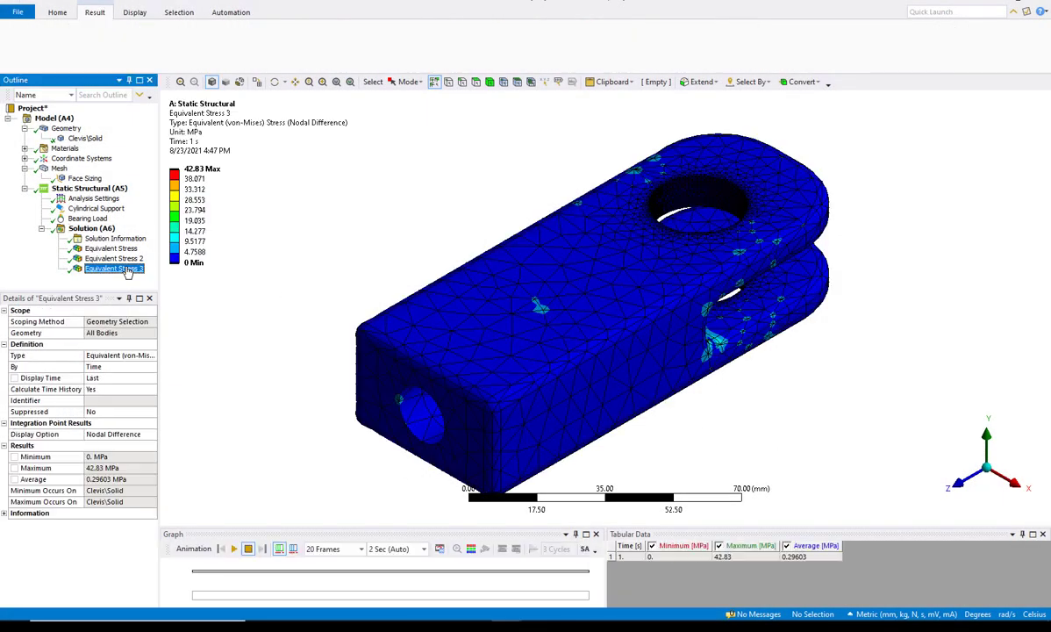
drag(606, 293, 526, 299)
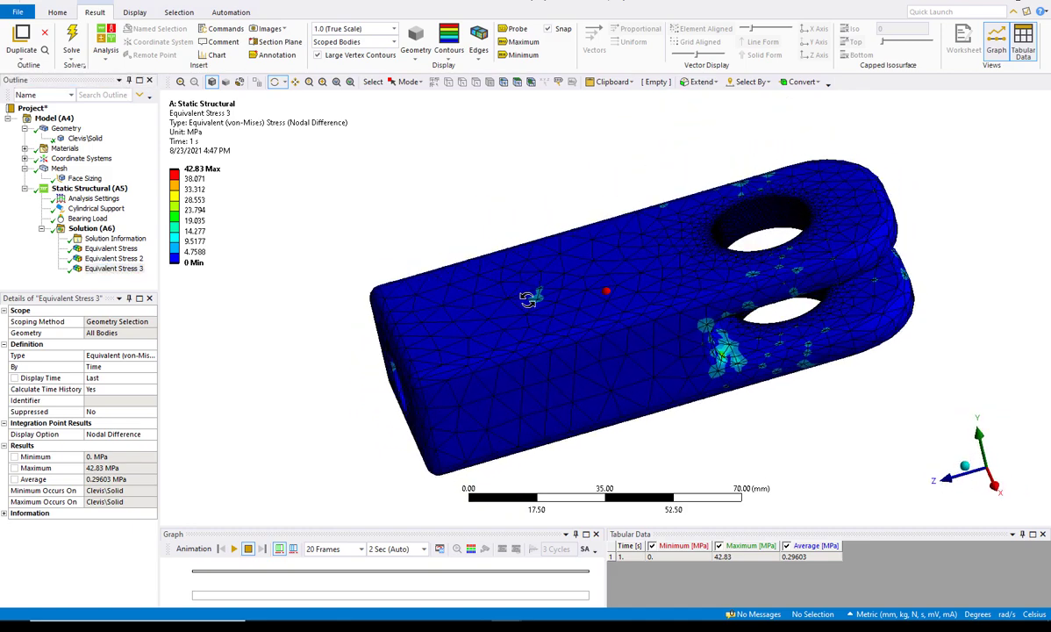
click(123, 269)
right_click(131, 274)
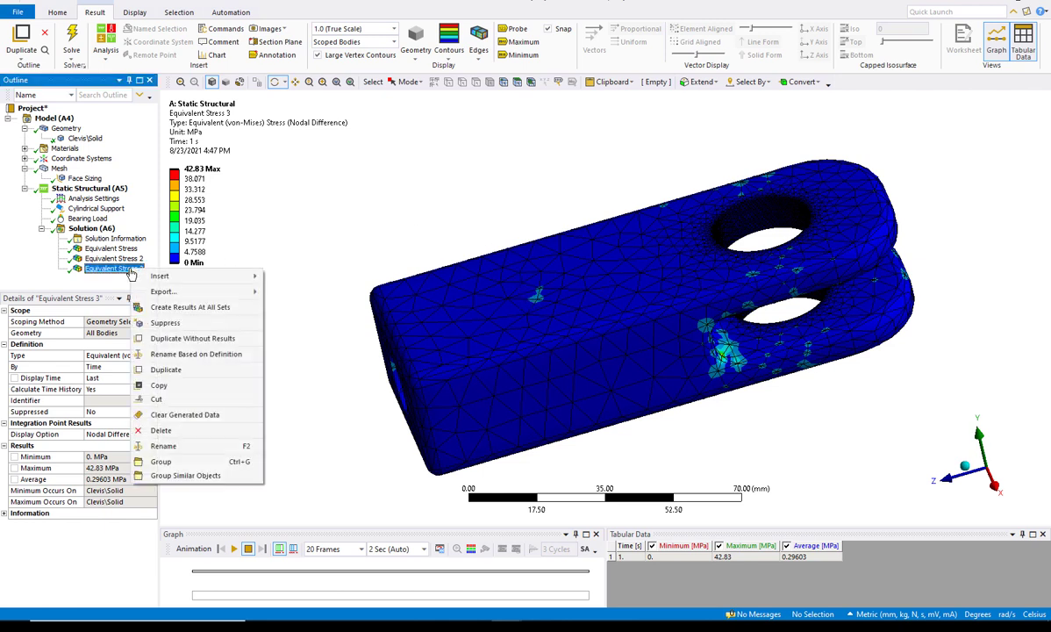
click(192, 340)
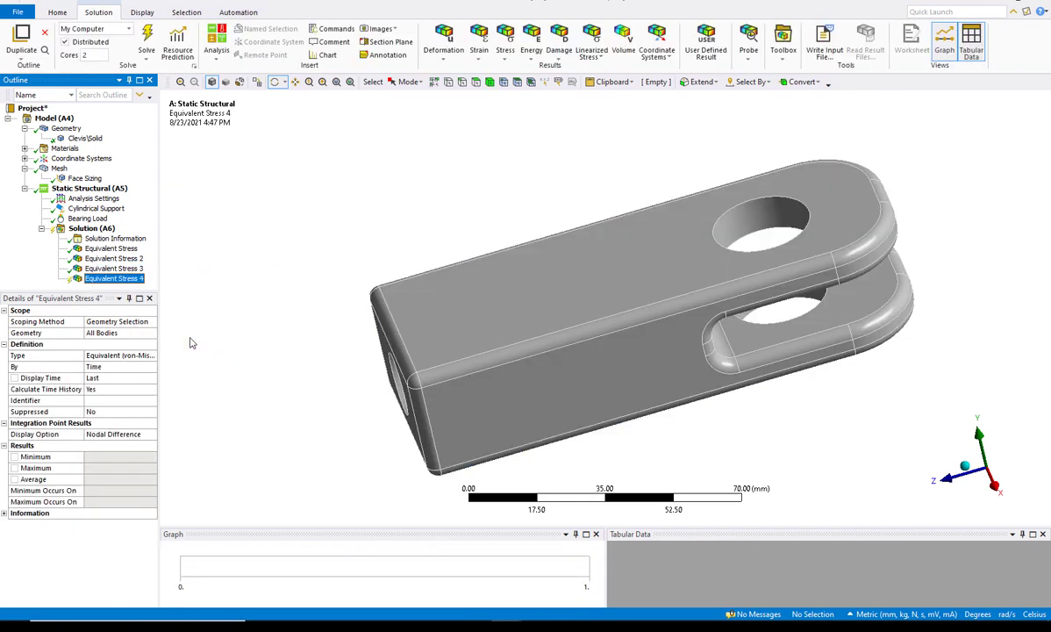
Step: Select the upper and lower pin-hole cylindrical faces
click(475, 81)
click(728, 225)
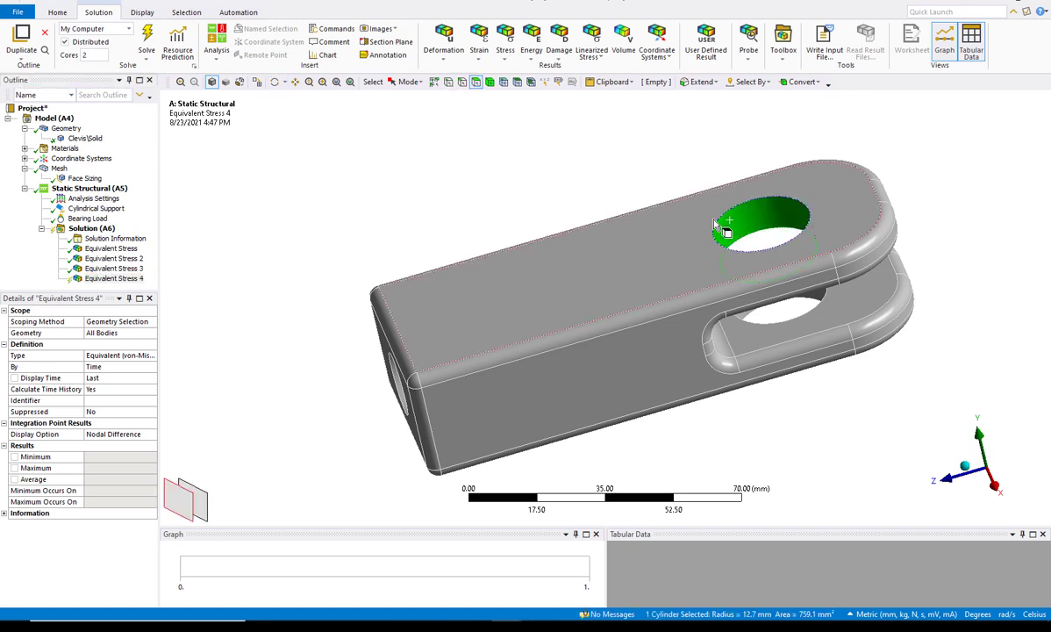
middle_drag(715, 223, 741, 274)
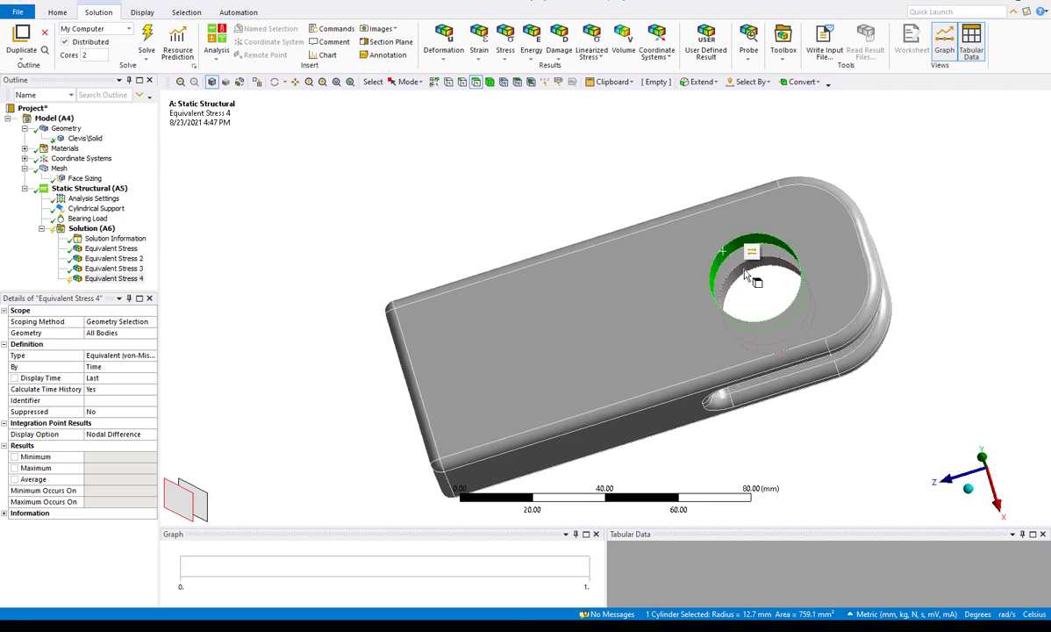
ctrl+click(745, 274)
Step: Apply the two hole faces as Equivalent Stress 4's geometry scope and evaluate it
click(107, 333)
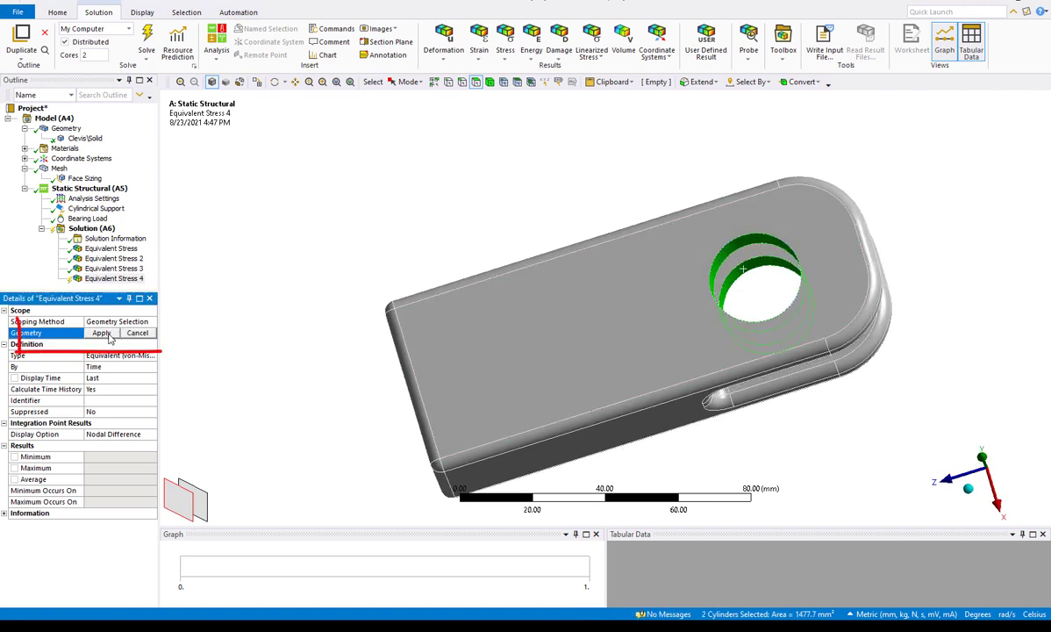
click(101, 334)
click(109, 278)
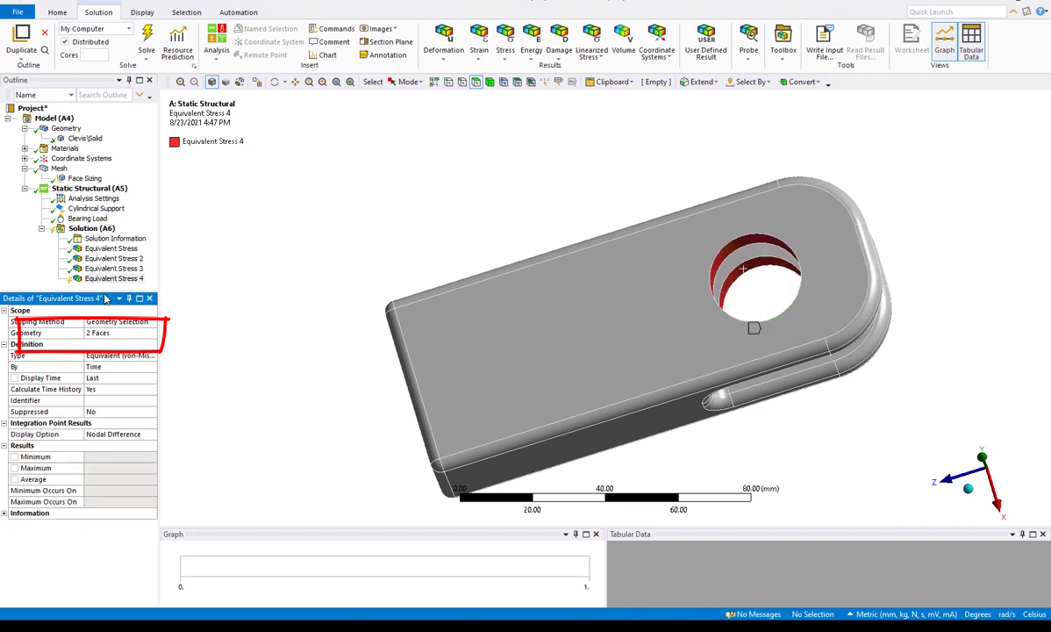
right_click(110, 280)
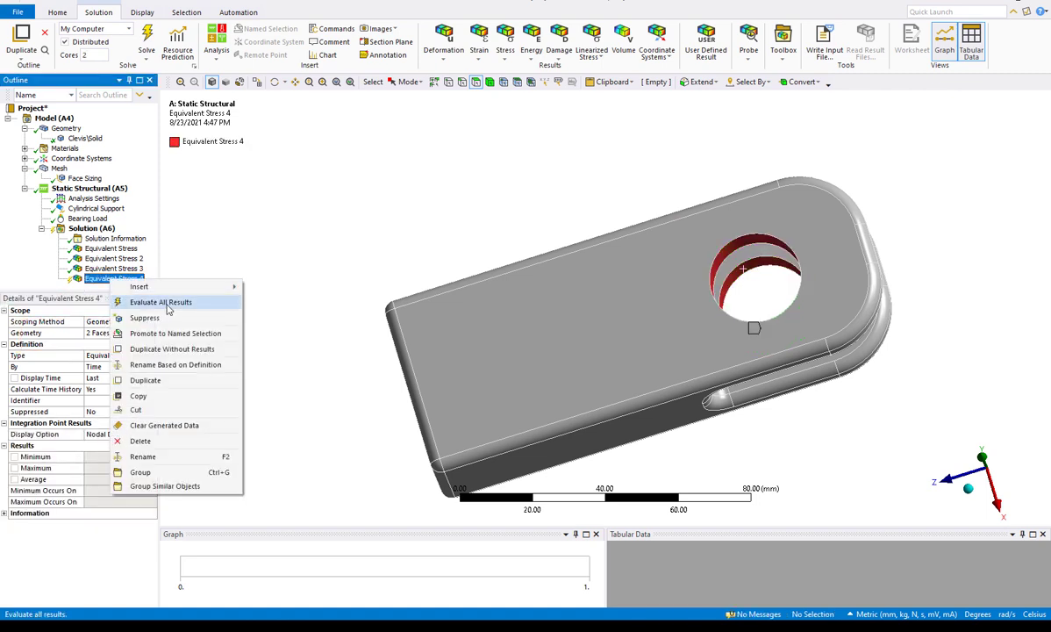
click(167, 304)
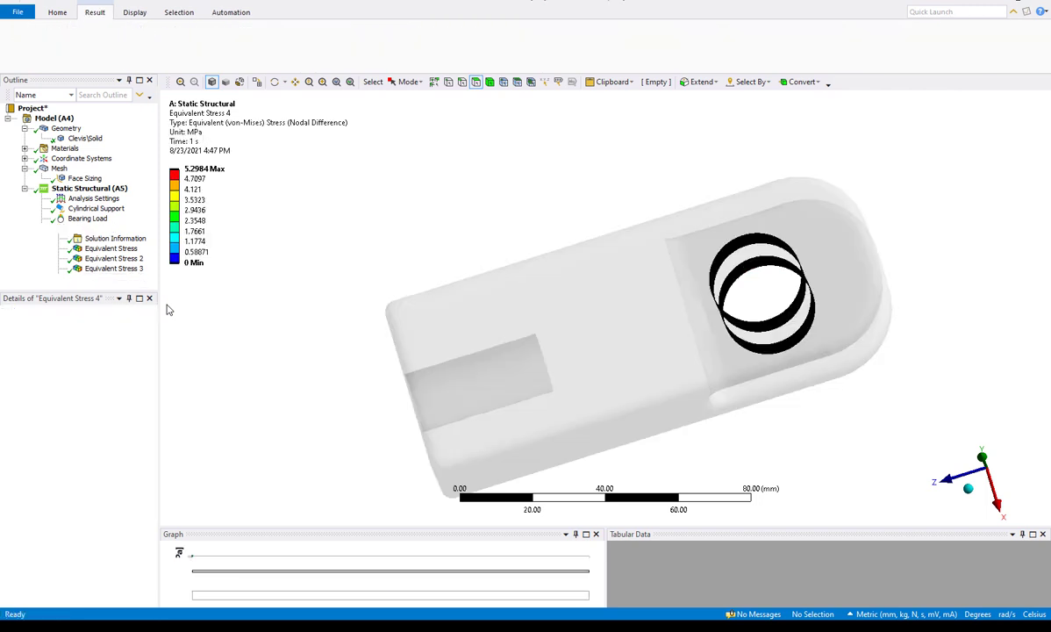
Step: Box-zoom into the hole faces and orbit to inspect the Equivalent Stress 4 result
click(322, 82)
drag(641, 192, 795, 353)
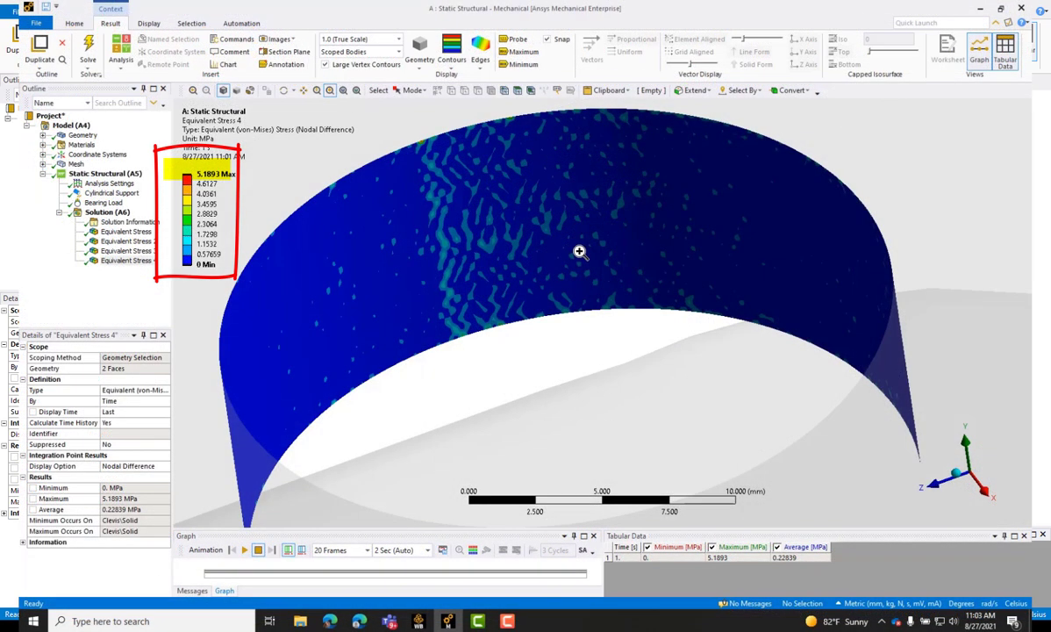
mouse_move(579, 251)
middle_down()
mouse_move(603, 282)
mouse_move(605, 248)
mouse_move(564, 226)
mouse_move(535, 254)
mouse_move(504, 253)
middle_up()
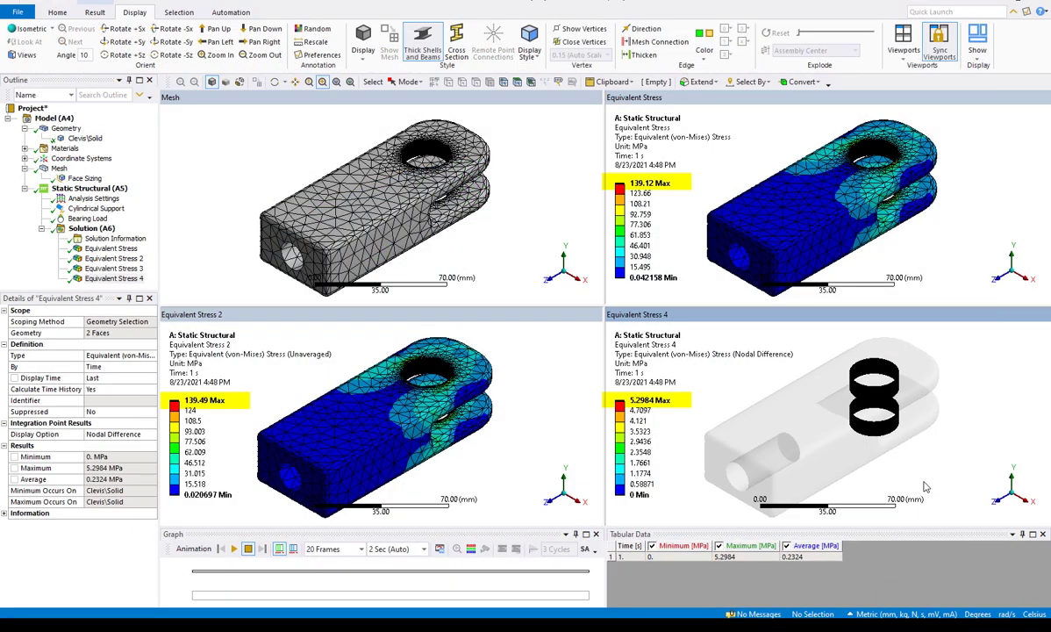